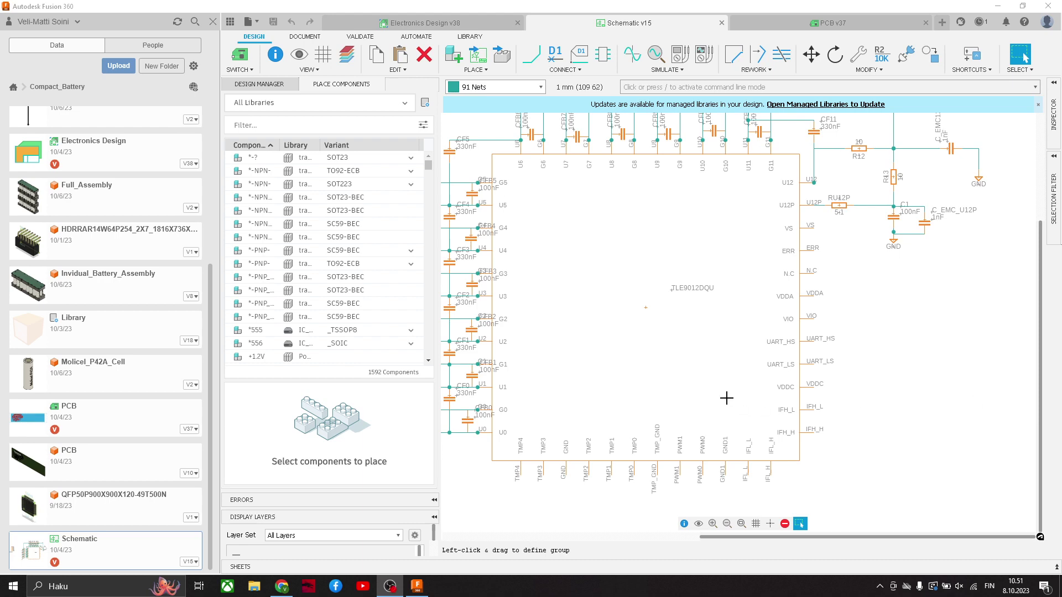
Step: Zoom into the TLE9012DQU symbol's UART_LS pin area and nudge the schematic view sideways
scroll(785, 391, up, 2)
scroll(760, 375, up, 2)
scroll(763, 355, up, 1)
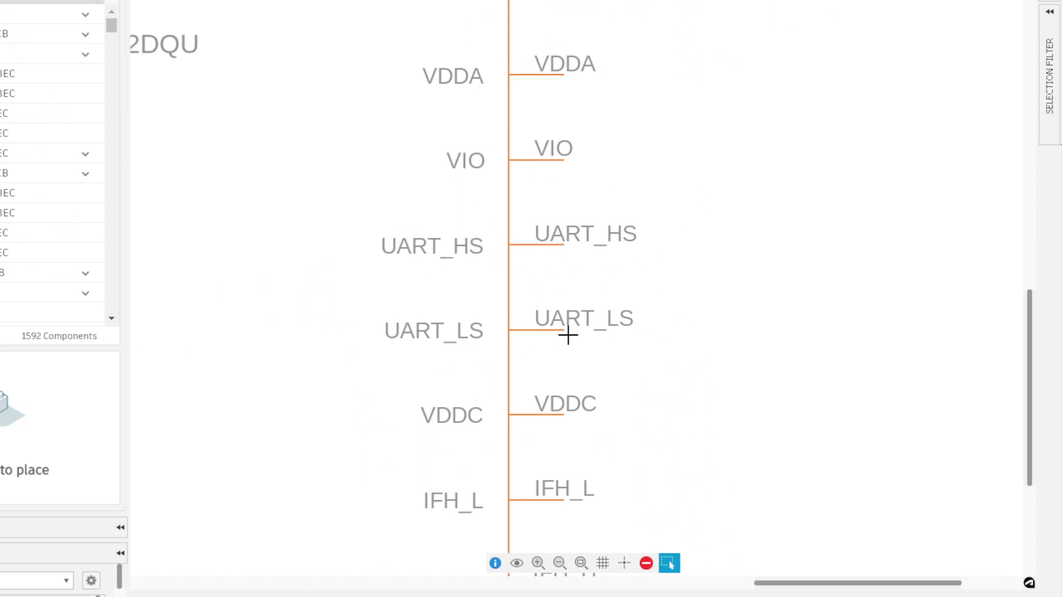
middle_drag(567, 332, 585, 339)
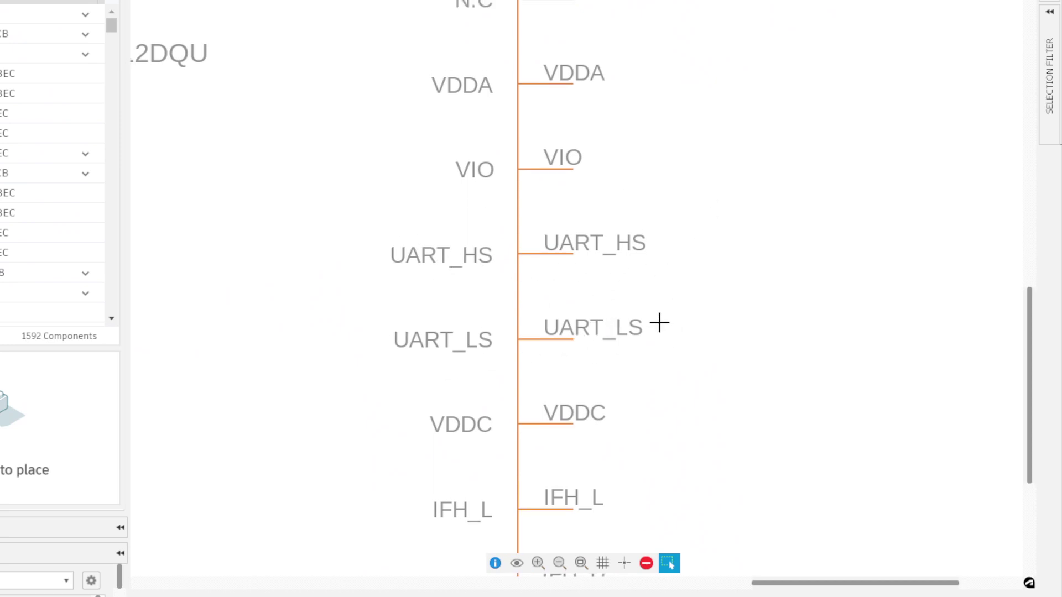
scroll(581, 334, down, 1)
scroll(580, 334, down, 2)
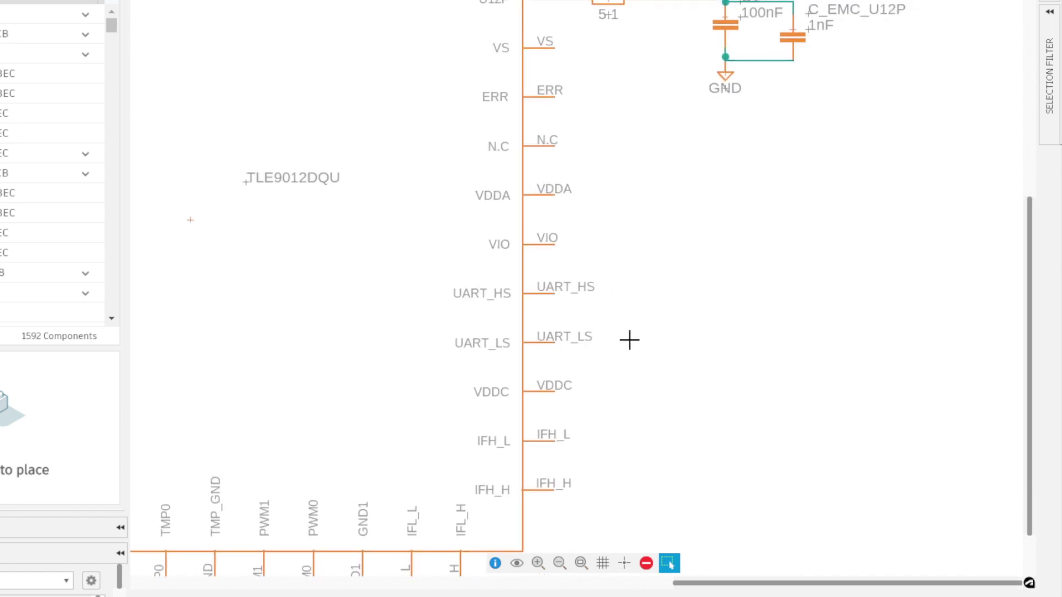
middle_drag(629, 340, 618, 342)
scroll(575, 331, down, 3)
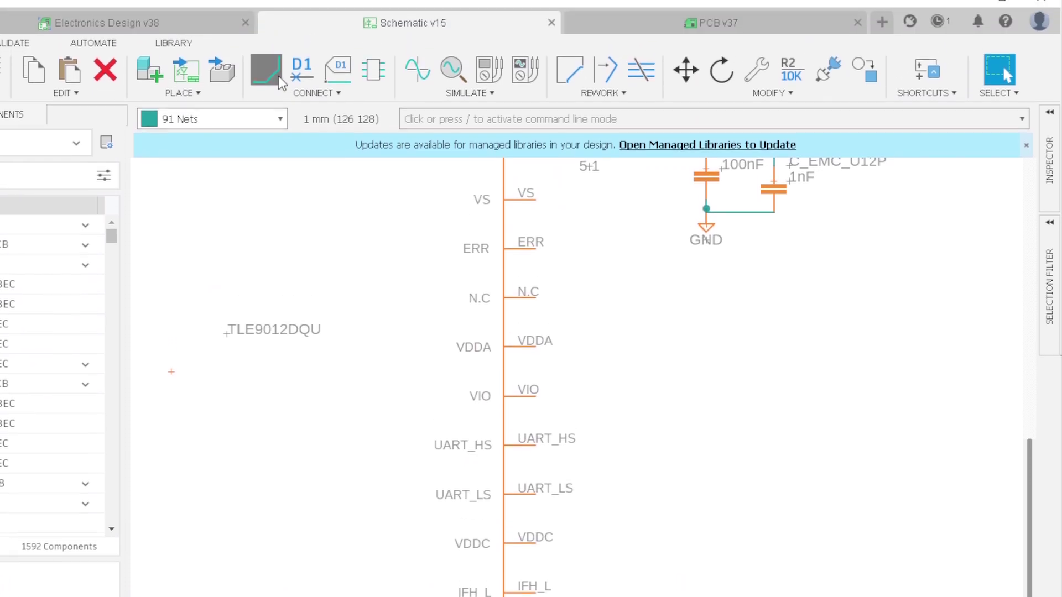
Step: Draw an unconnected net wire from the UART_LS pin with one step-down bend
click(532, 508)
click(533, 507)
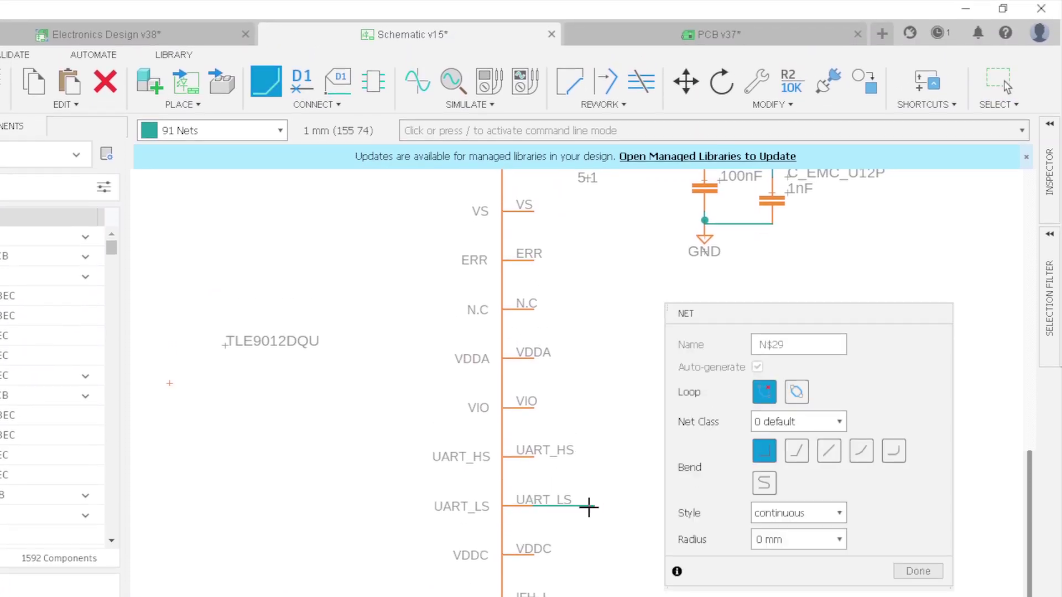
middle_drag(585, 504, 474, 505)
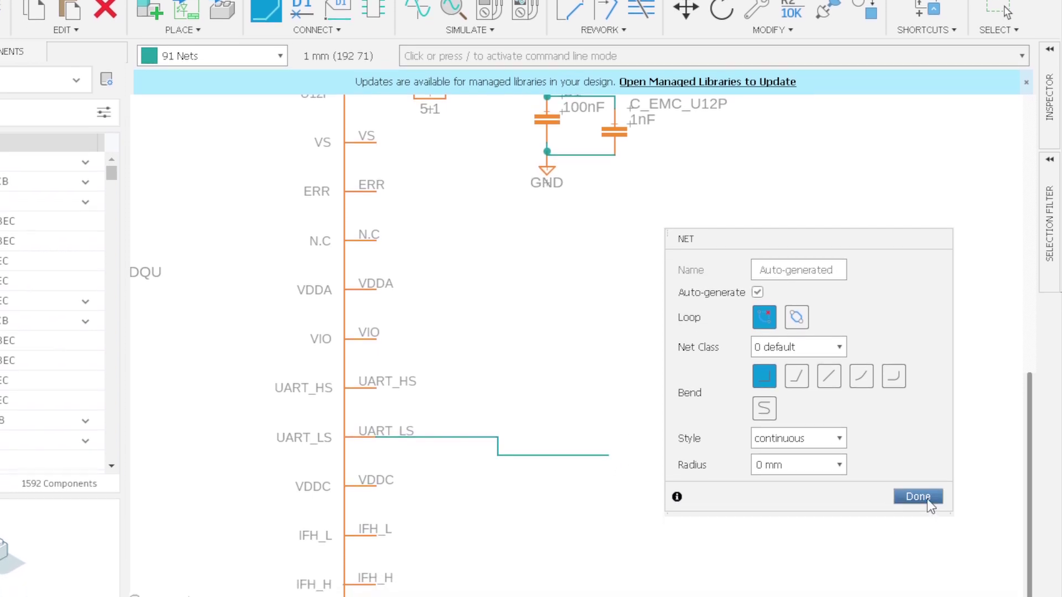
click(927, 498)
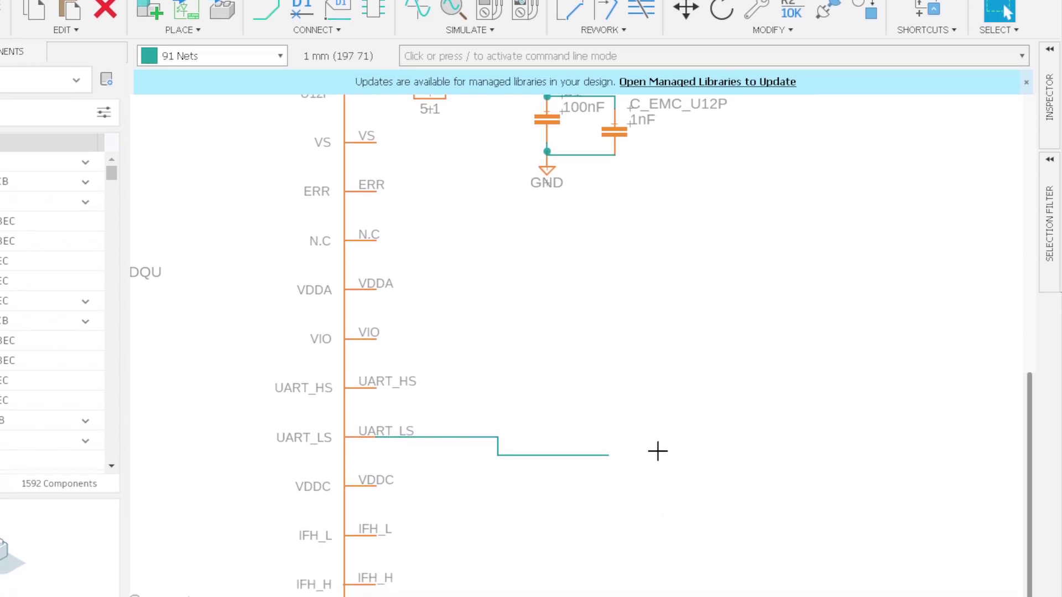
click(313, 103)
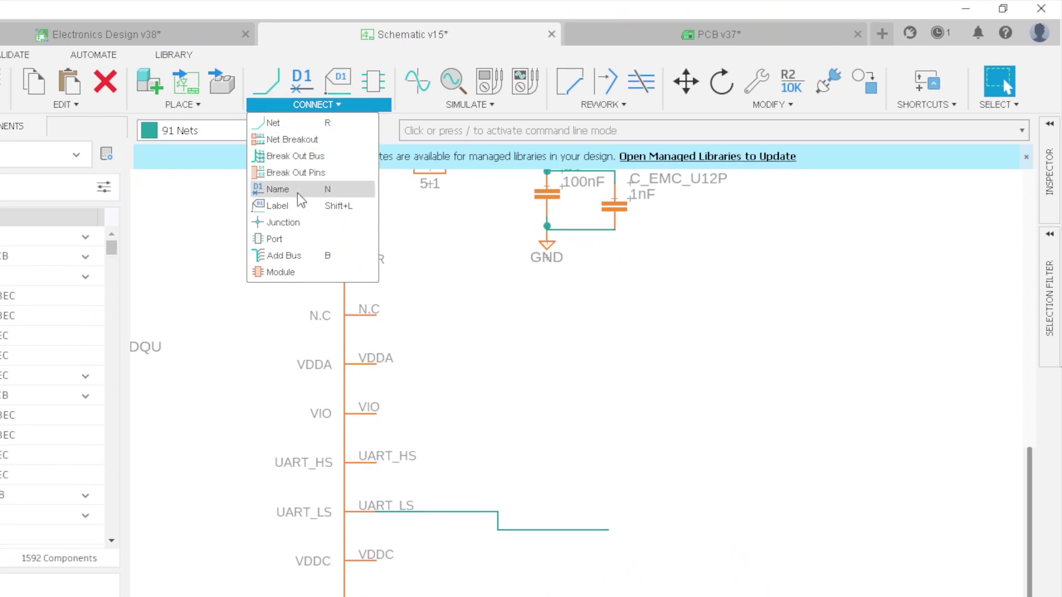
Step: Name the UART_LS wire's net UART_RX and place its label at the wire end
click(285, 186)
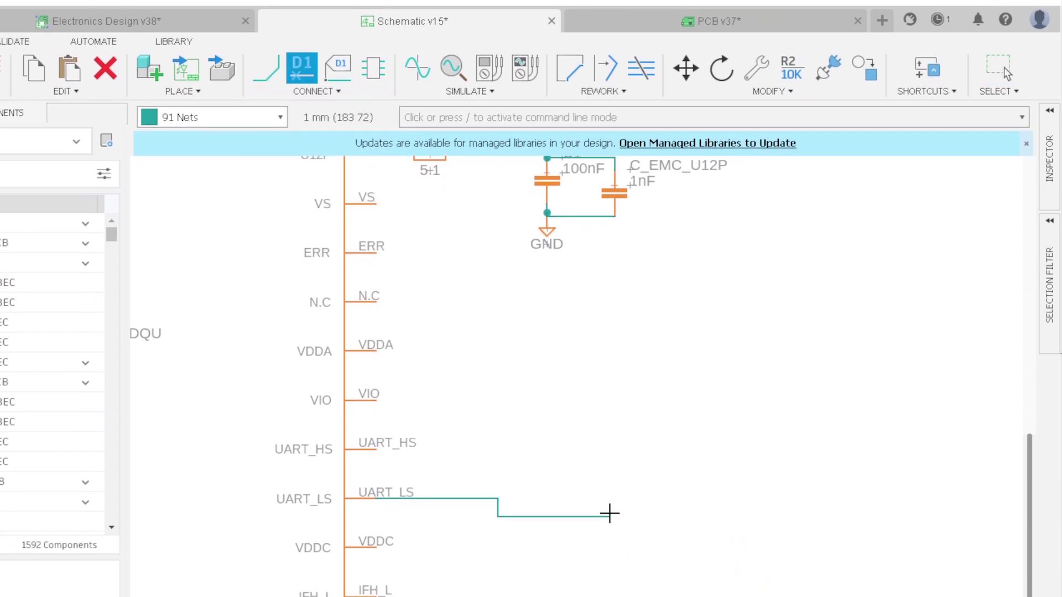
click(608, 529)
text(U)
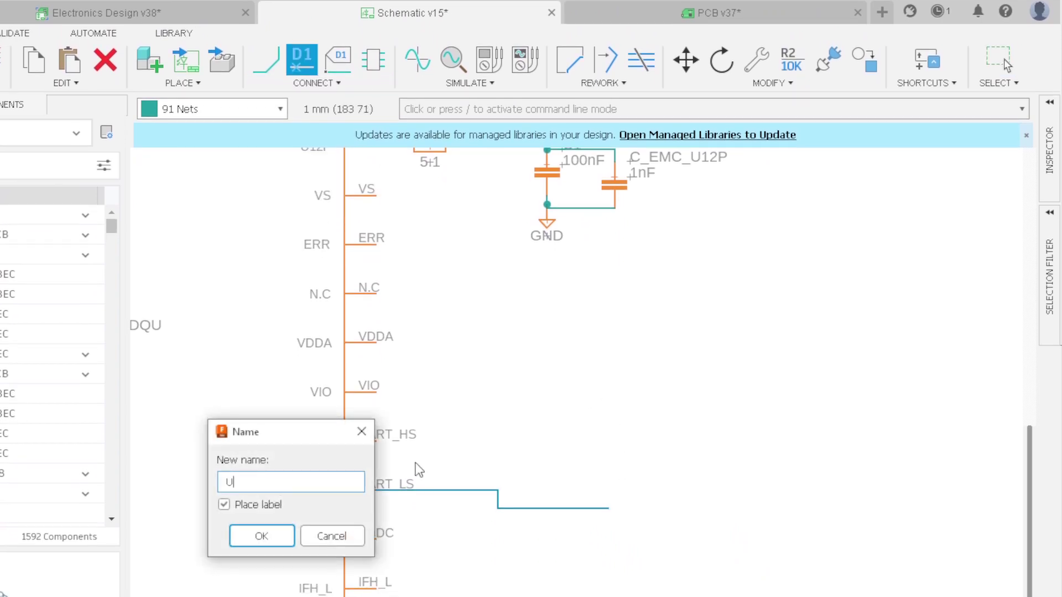
text(ART_RX)
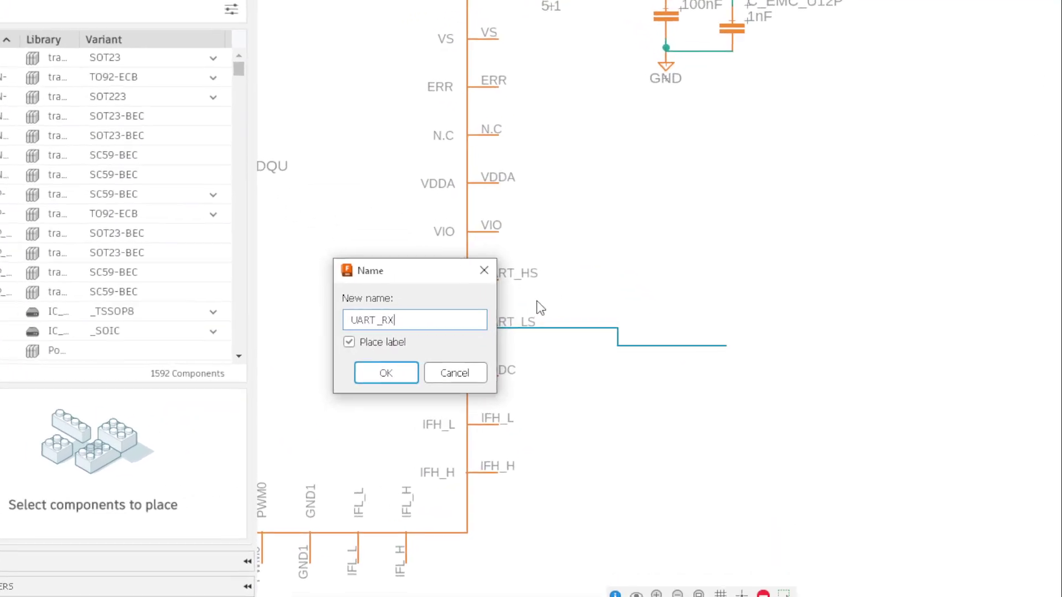
click(526, 371)
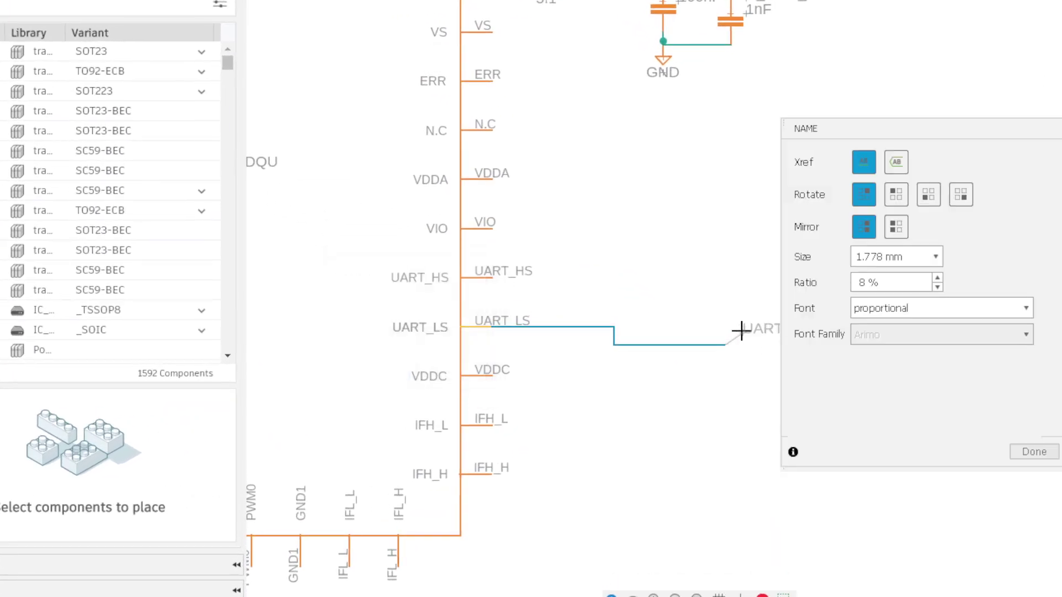
click(736, 343)
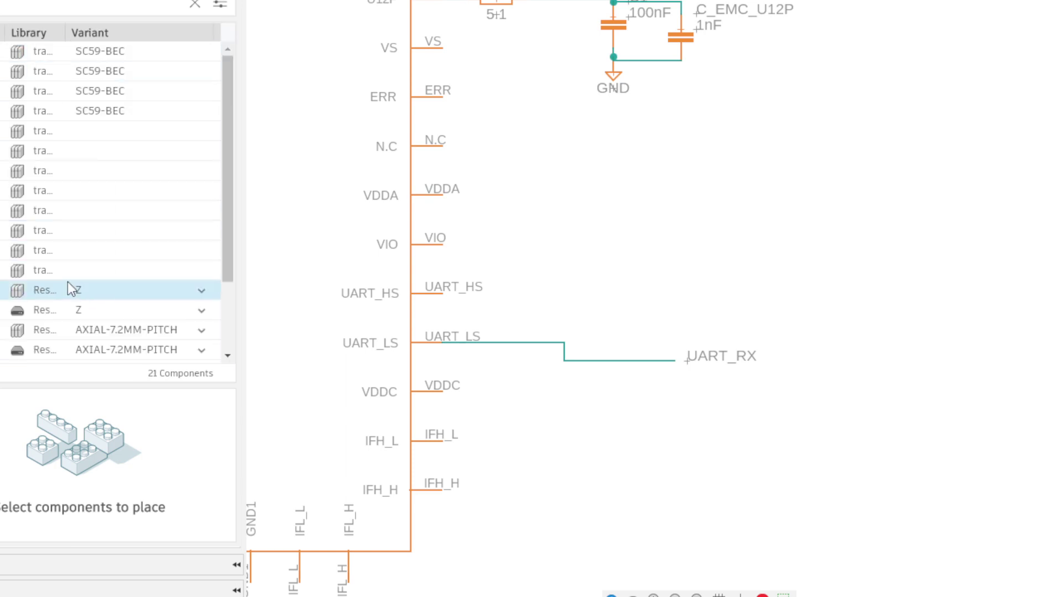
Step: Place resistor R14 with the CHIP-0603(1608-METRIC) package onto the UART_LS wire
scroll(67, 284, down, 3)
click(201, 280)
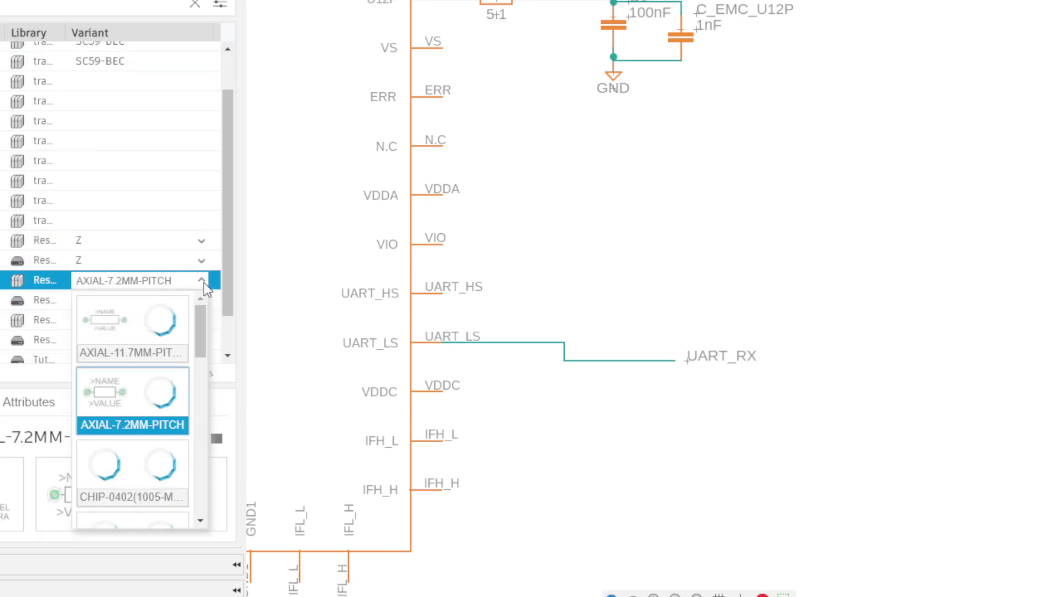
scroll(144, 456, down, 2)
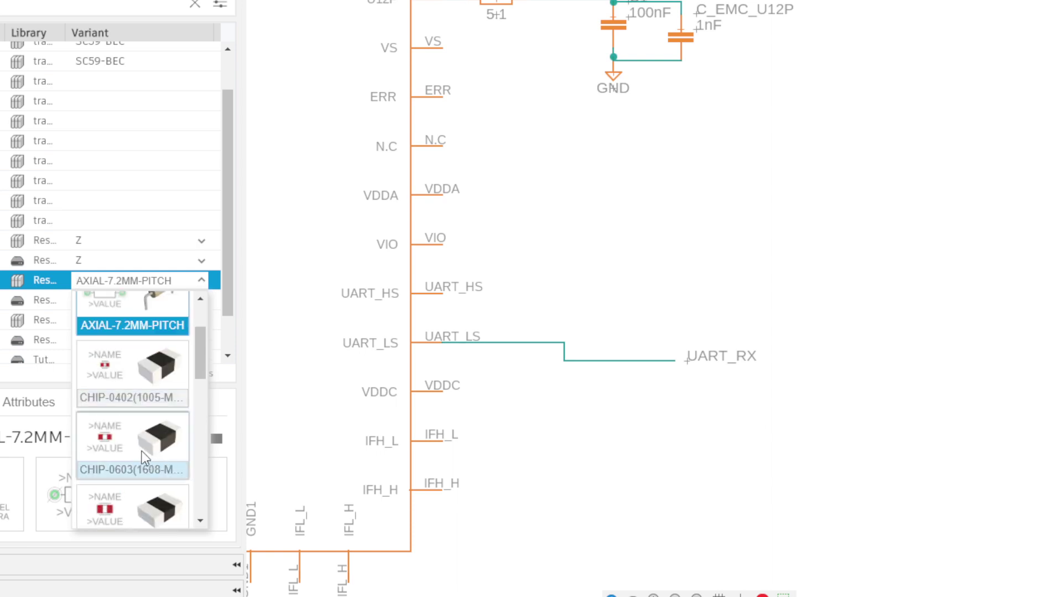
click(142, 452)
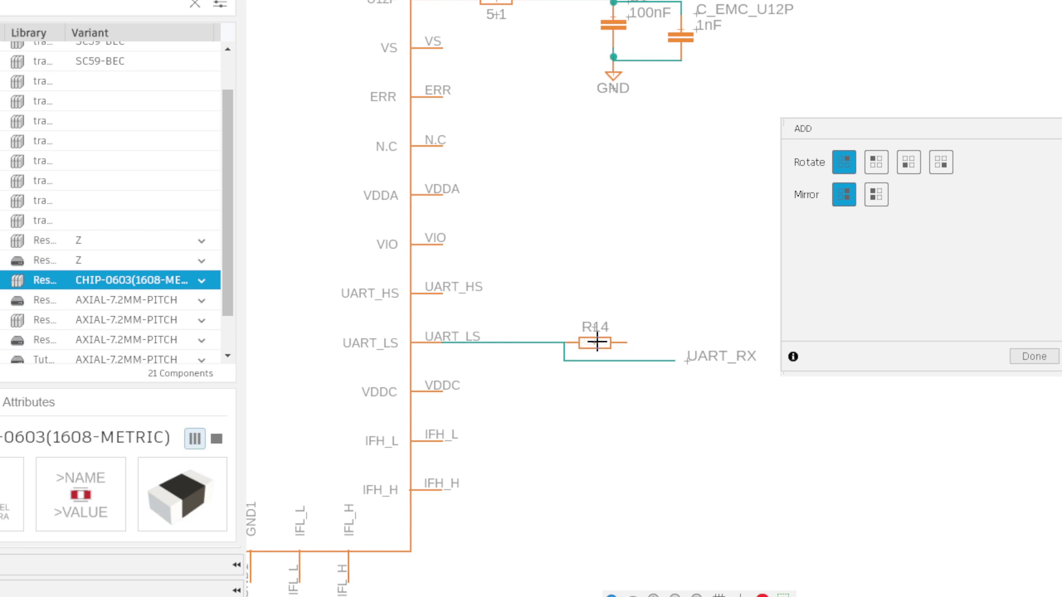
click(596, 343)
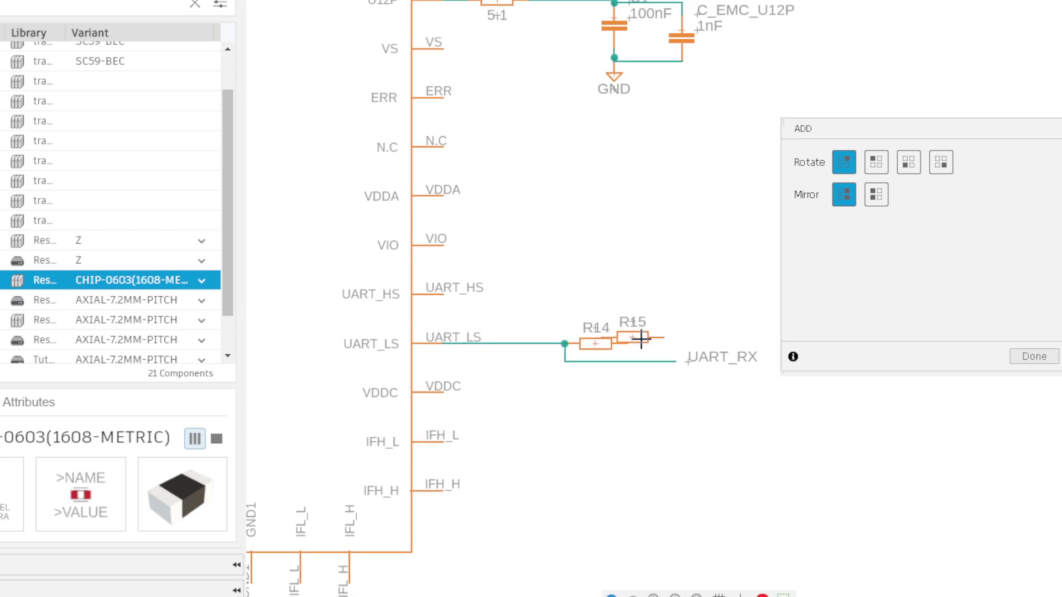
click(1034, 356)
scroll(709, 349, up, 3)
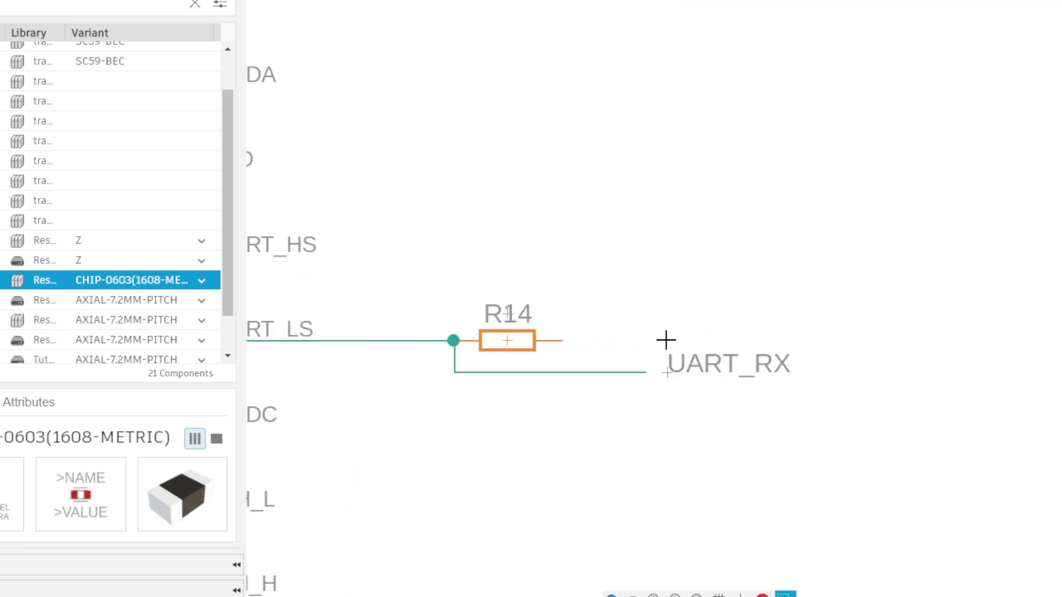
scroll(667, 339, up, 3)
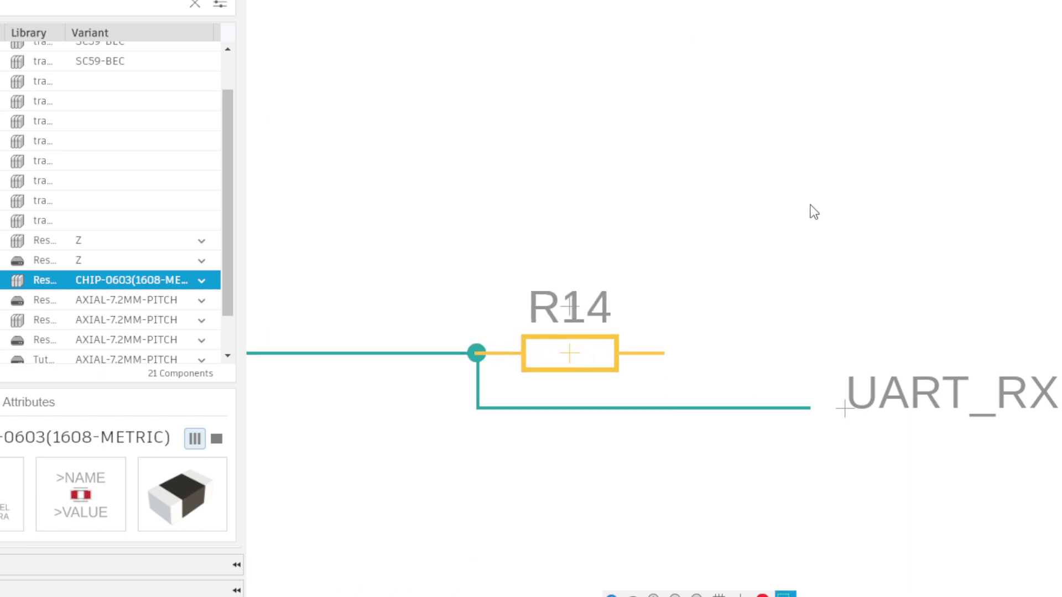
Step: Set resistor R14's value to 1k
click(577, 351)
text(1k)
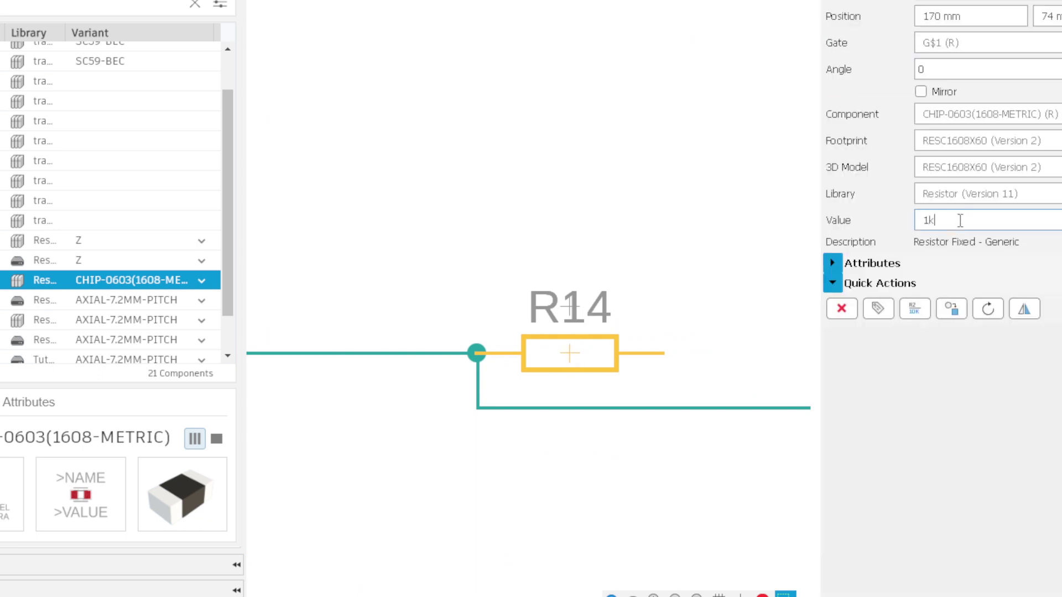
key(Return)
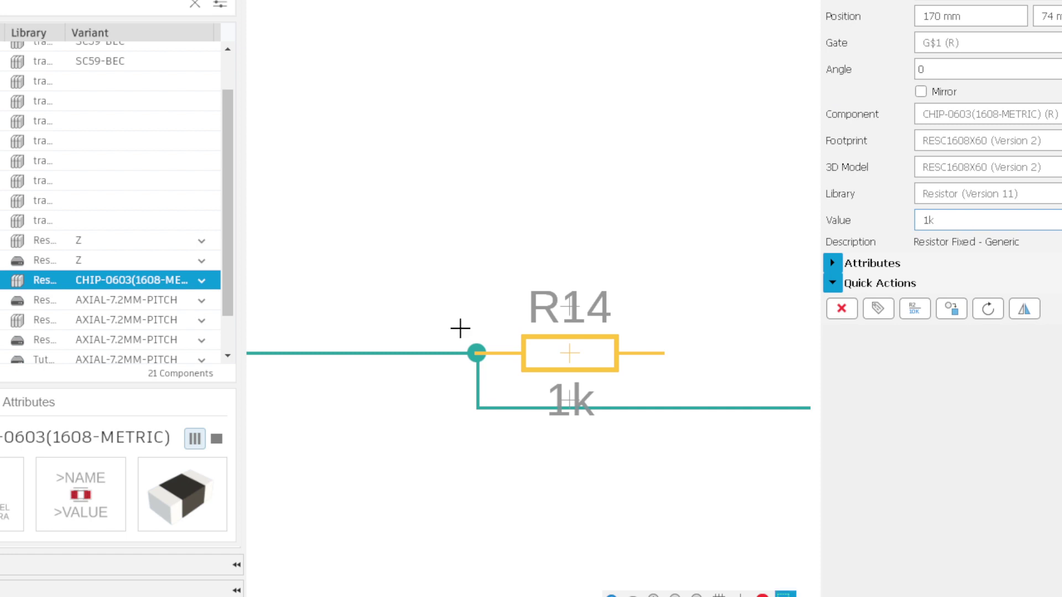
scroll(460, 326, down, 3)
click(540, 328)
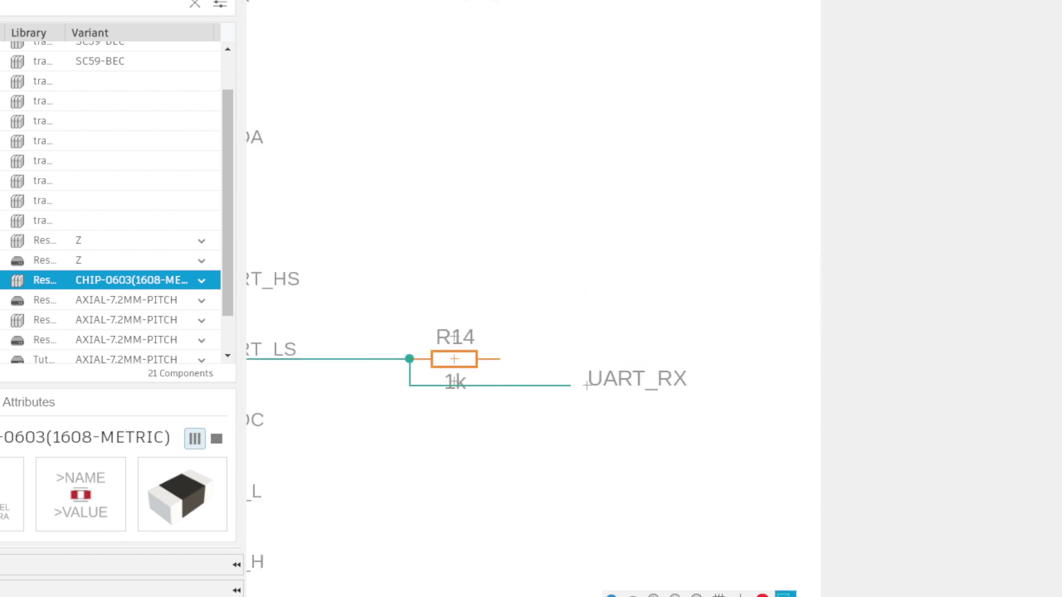
Step: Draw an unconnected net wire out from R14's right pin
key(n)
click(500, 359)
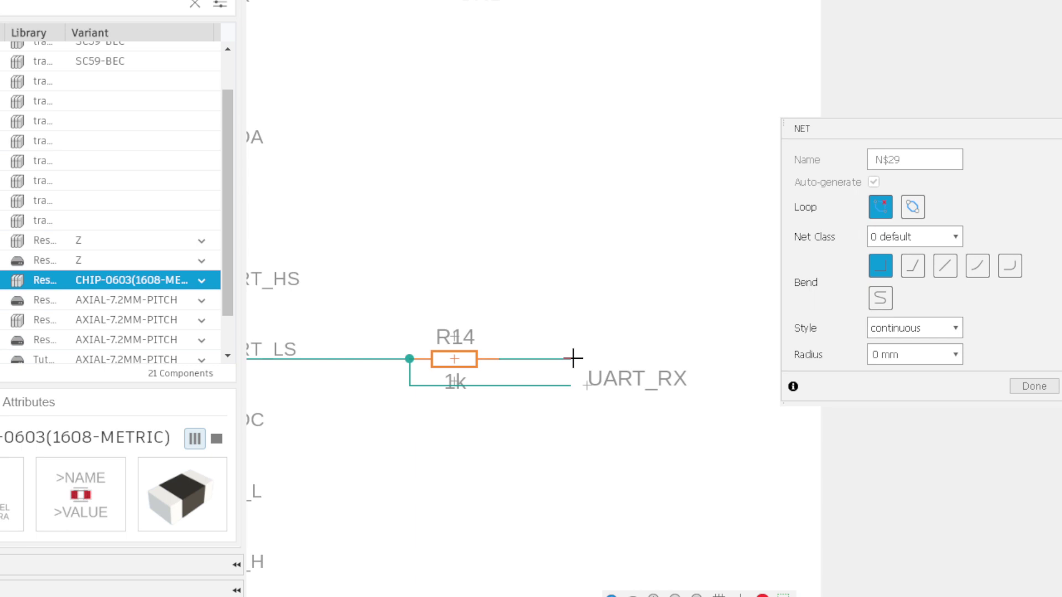
double_click(573, 359)
click(1032, 386)
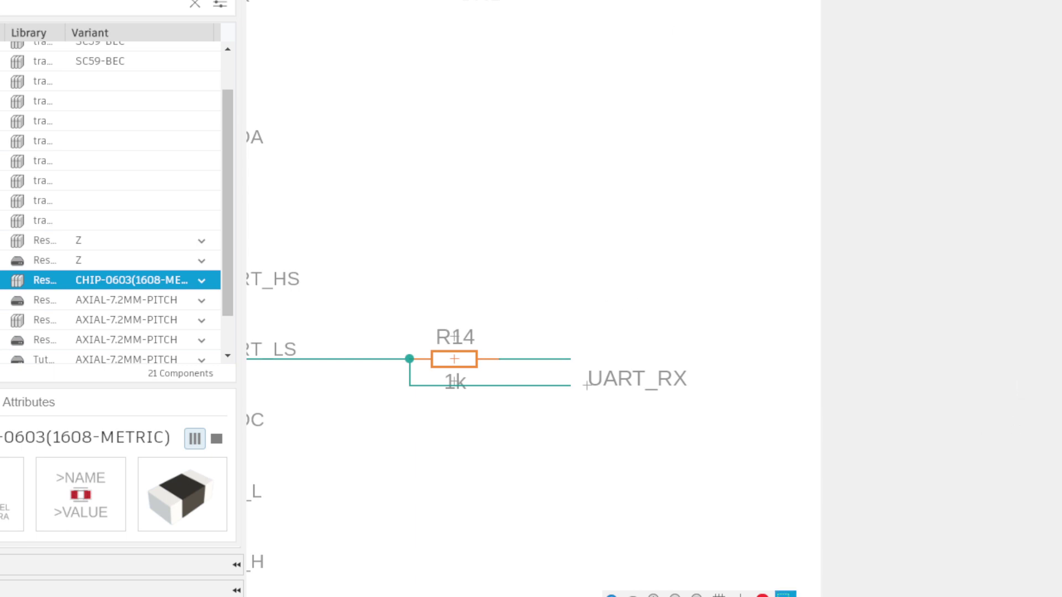
click(382, 1)
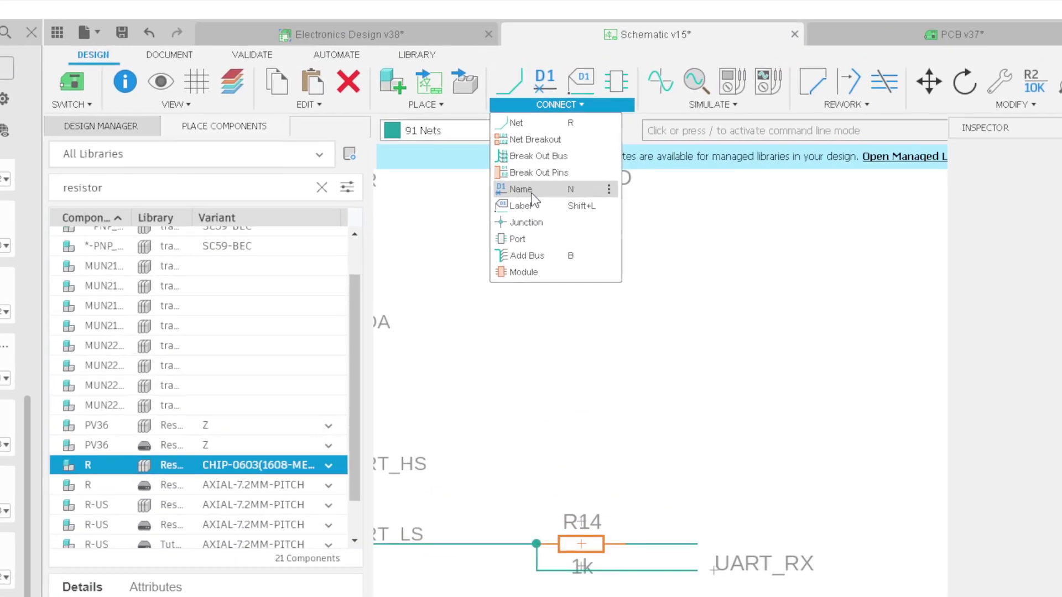
Step: Name R14's outgoing net UART_TX and place its label above the UART_RX label
click(546, 128)
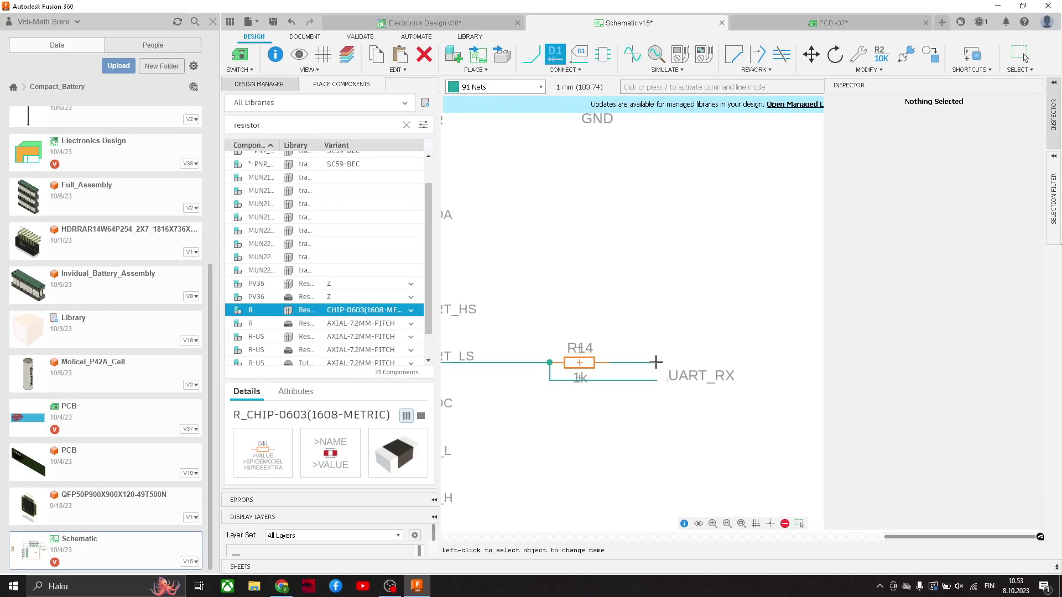
click(656, 362)
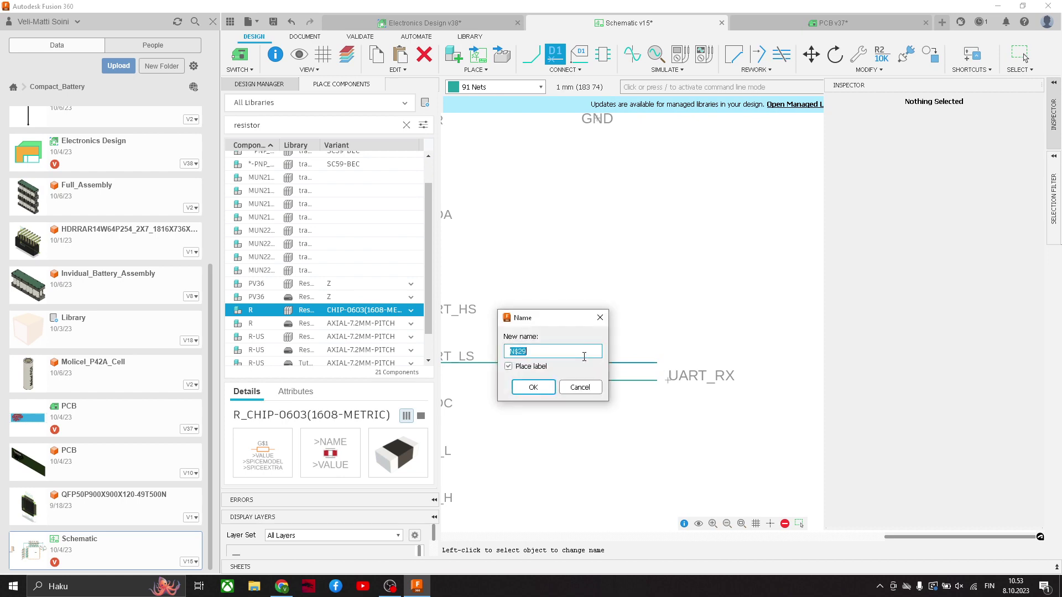
text(UART_TX)
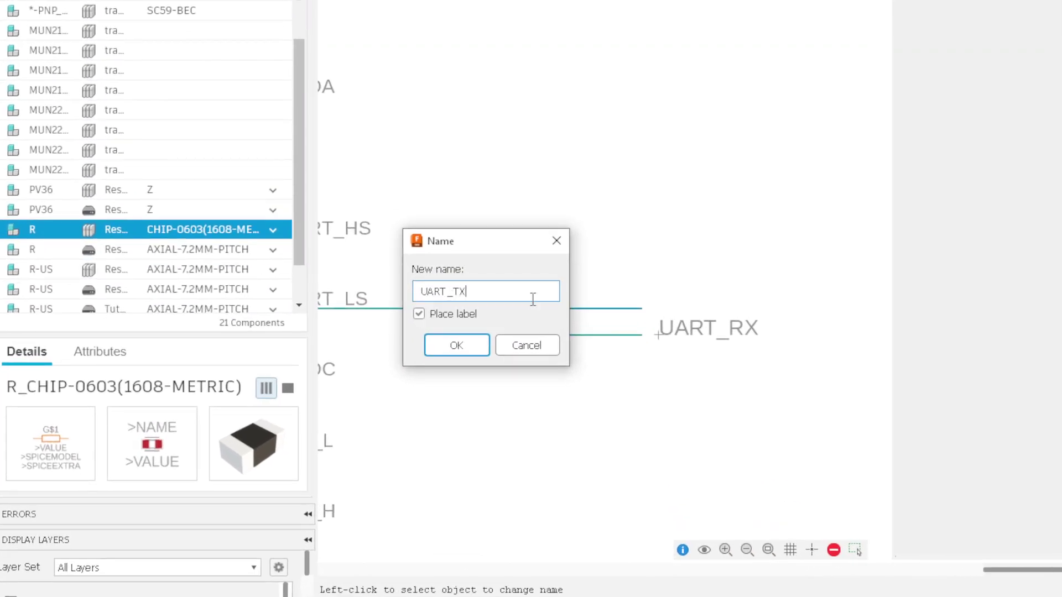
click(467, 351)
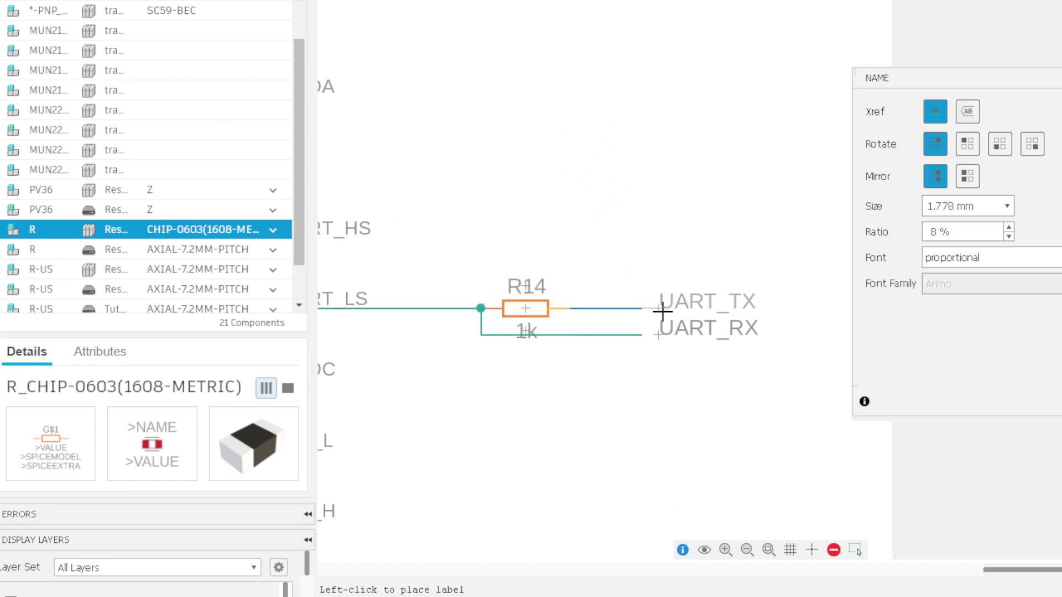
click(662, 311)
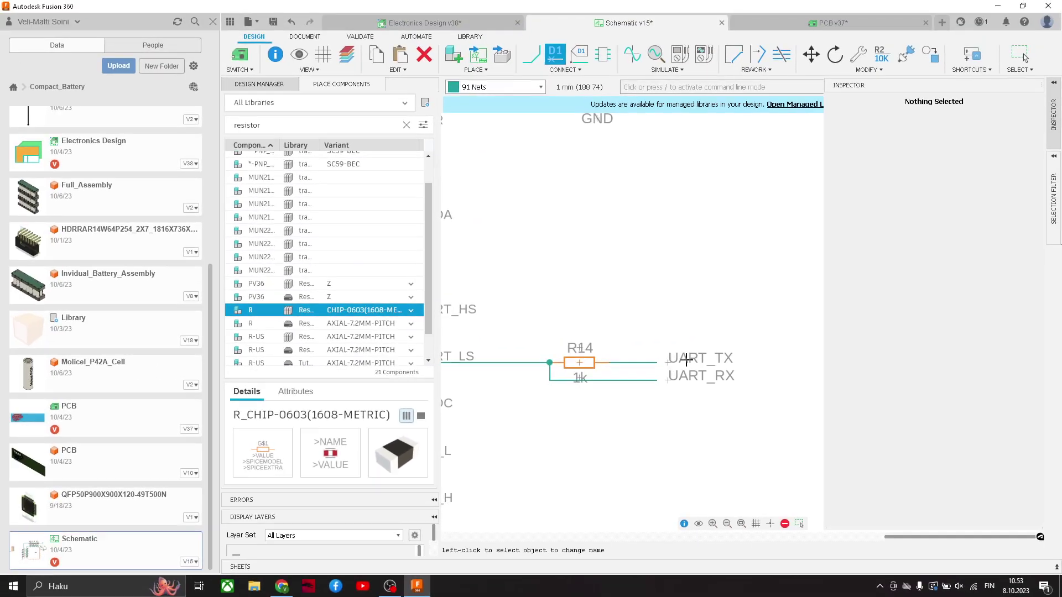
Step: Save the schematic as a new version and switch to the PCB v37 layout
scroll(718, 331, down, 3)
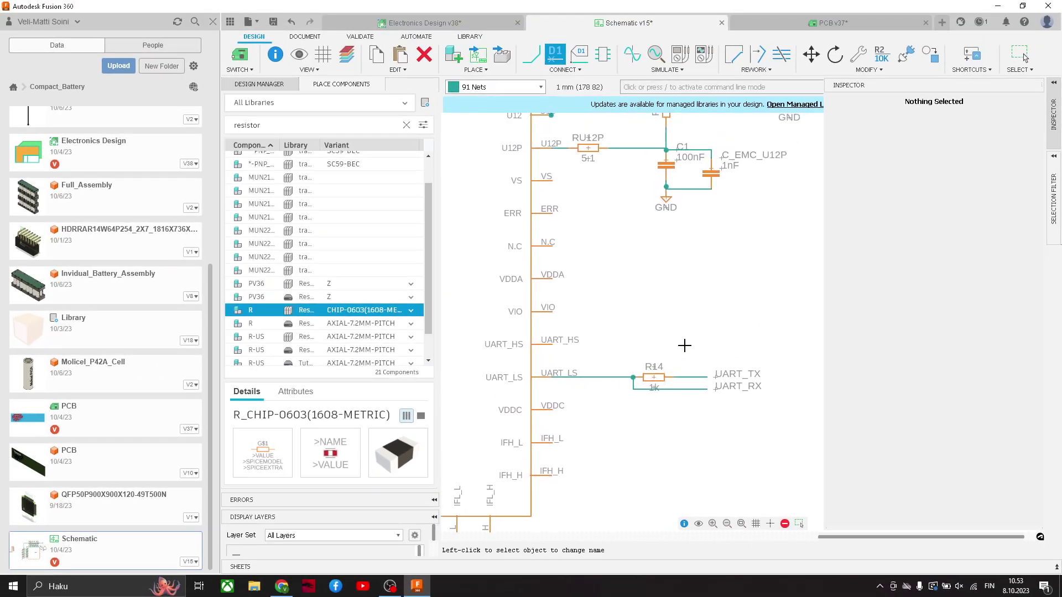
scroll(731, 379, down, 3)
scroll(739, 393, down, 3)
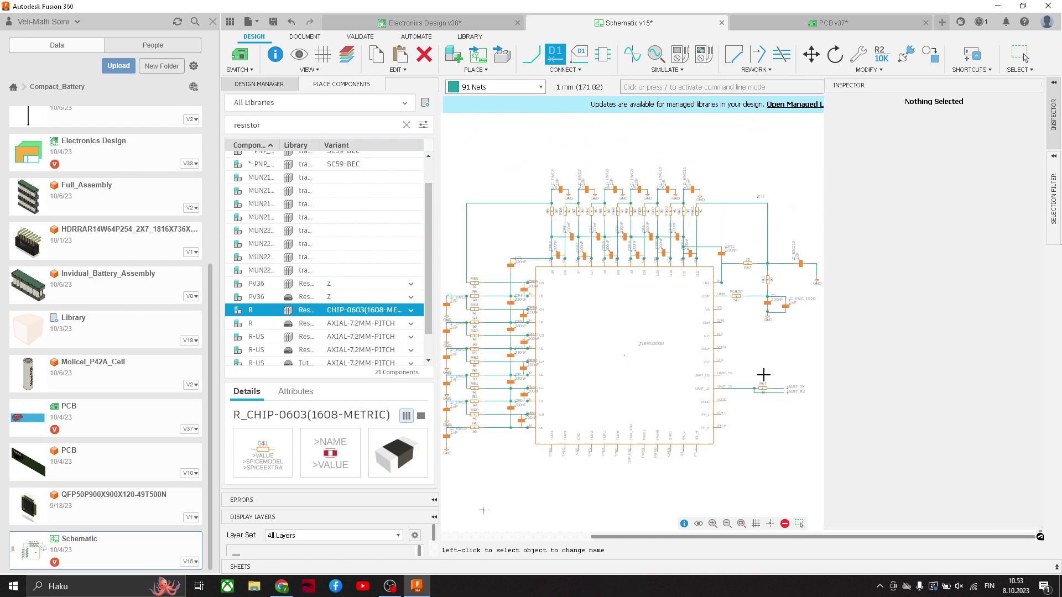
middle_drag(778, 368, 749, 360)
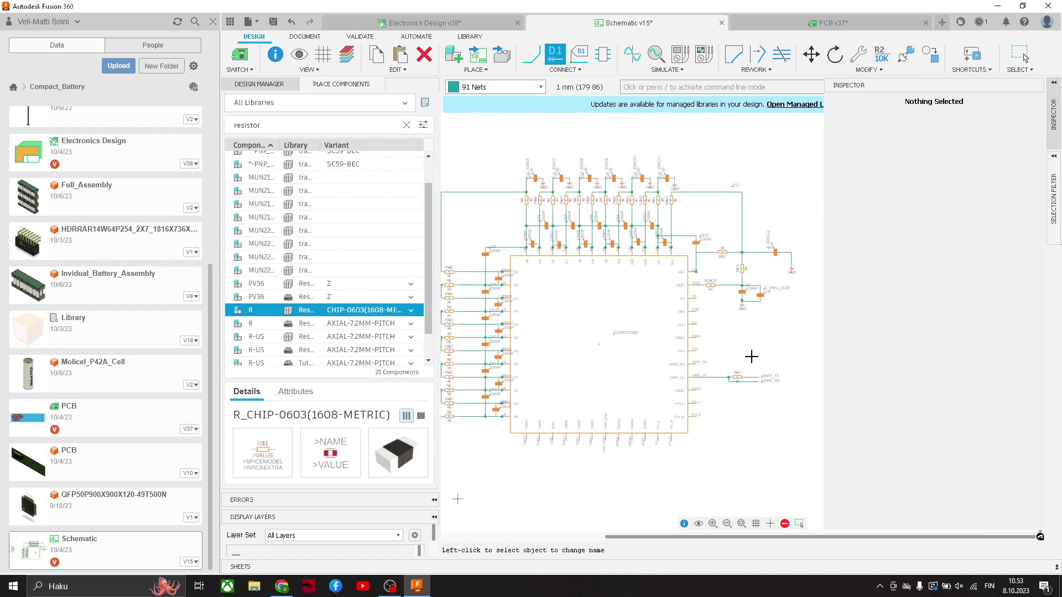
click(273, 21)
click(593, 282)
key(Return)
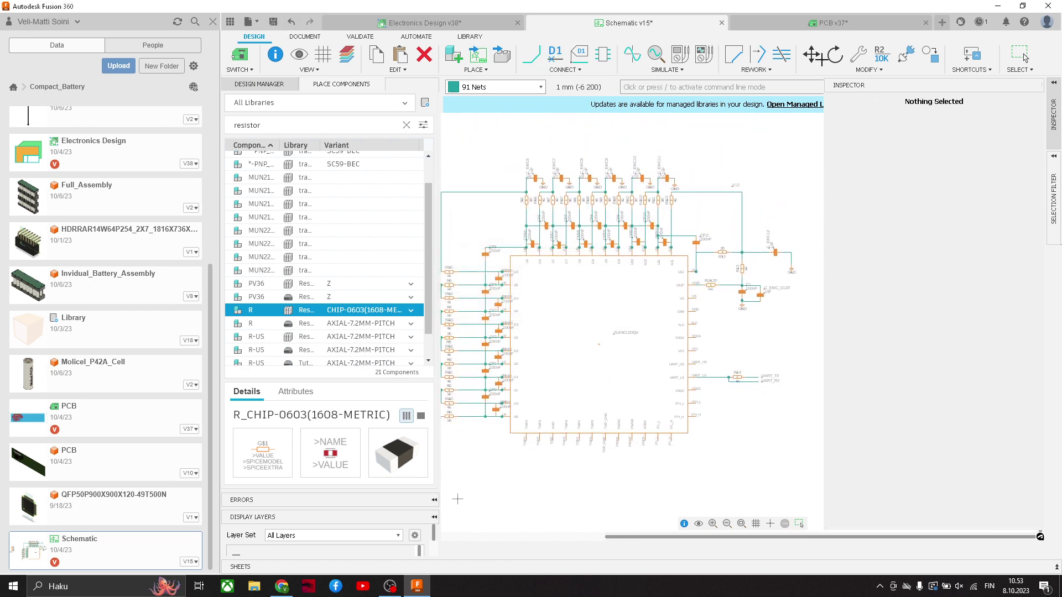
click(1021, 55)
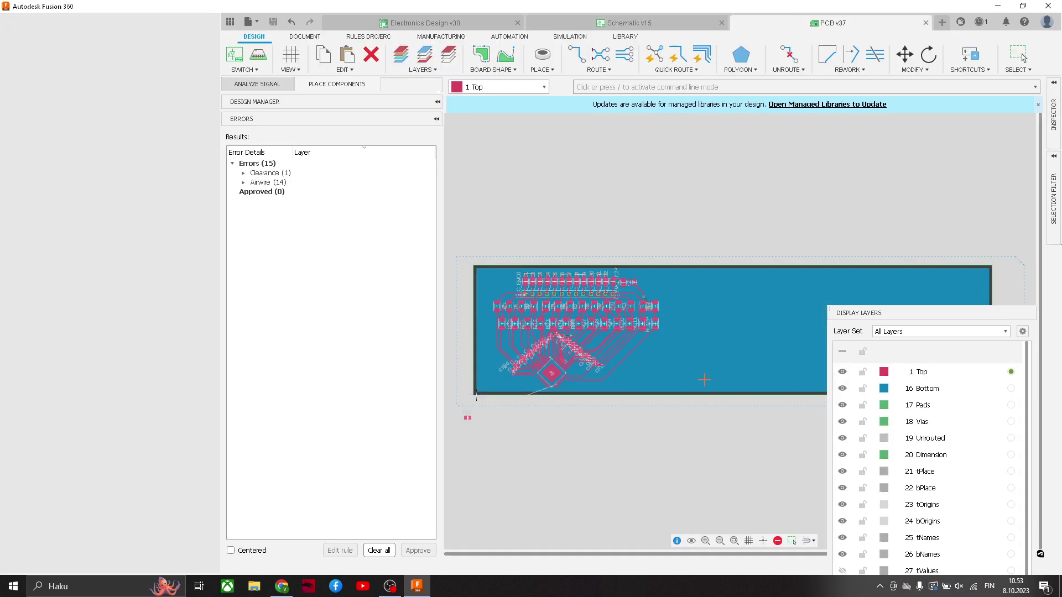
Step: Move R14 from below the board to just below the TLE9012 chip's lower corner
click(1022, 58)
middle_drag(465, 423, 536, 346)
scroll(531, 342, up, 3)
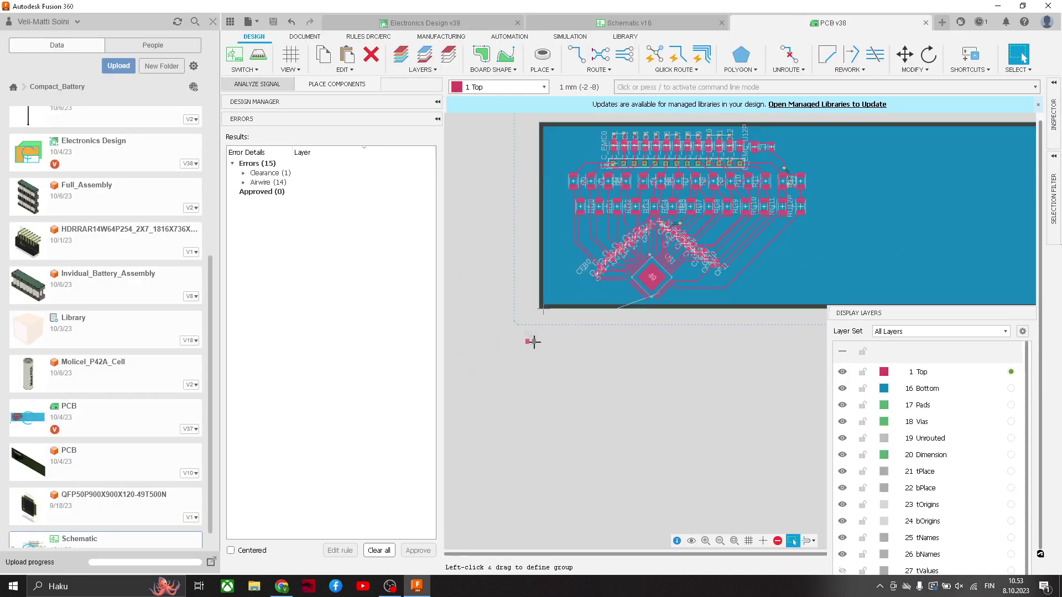
drag(529, 341, 717, 300)
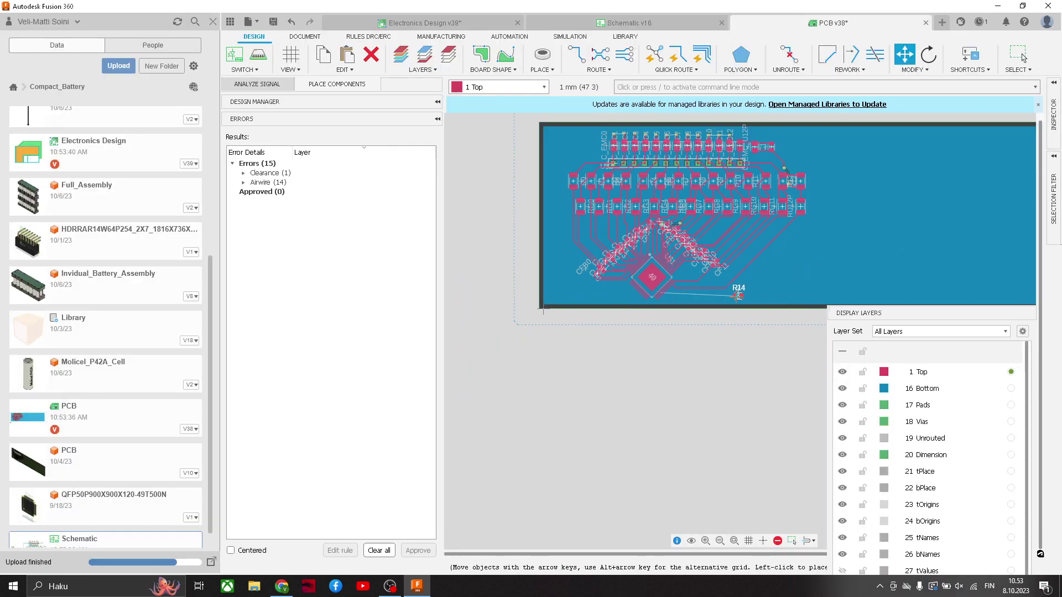
scroll(717, 300, up, 5)
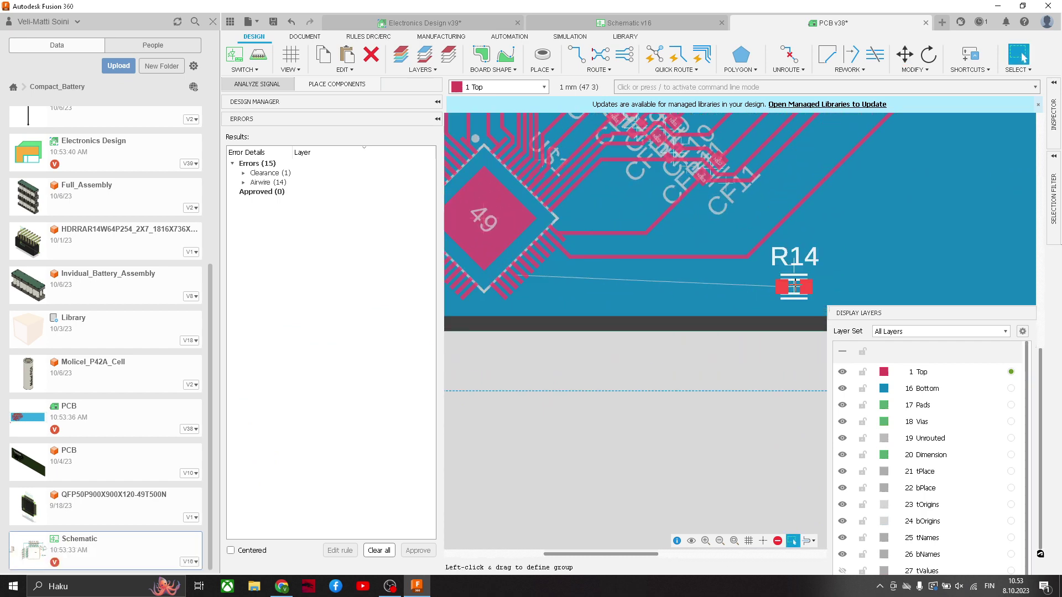
drag(680, 290, 615, 287)
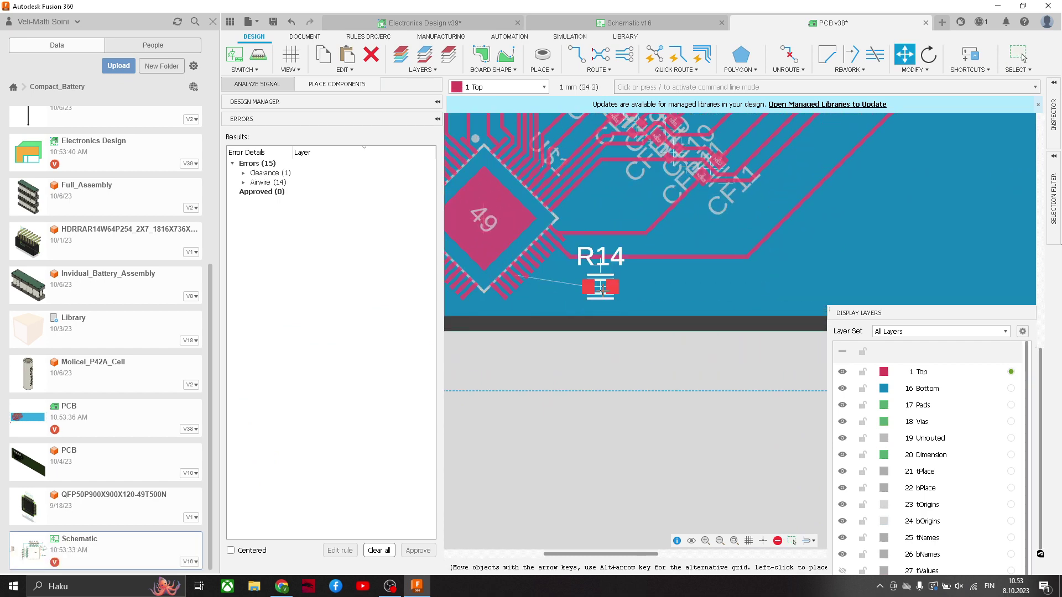
click(1023, 57)
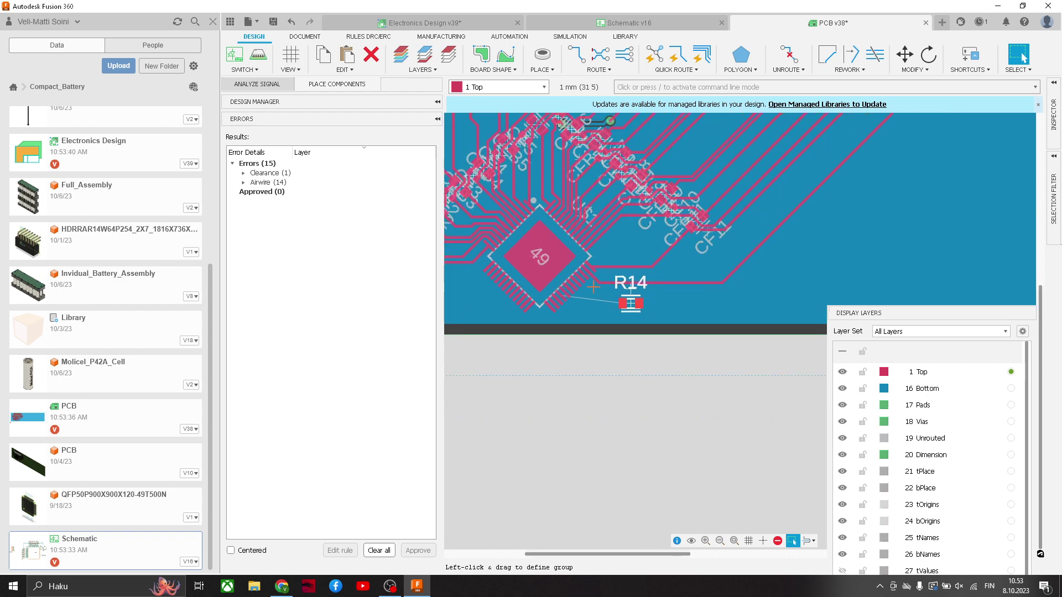
scroll(585, 286, up, 5)
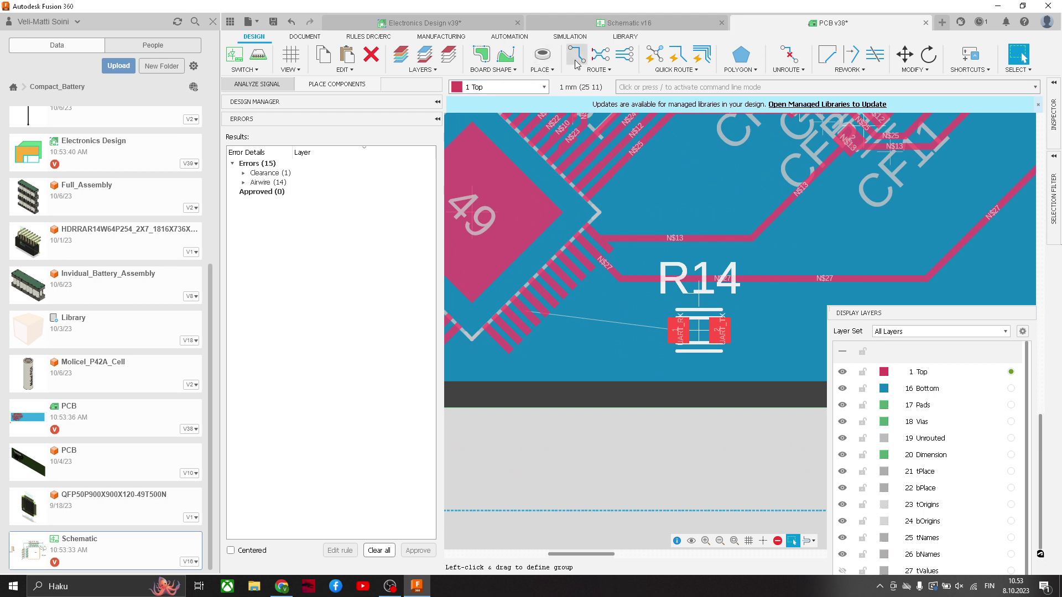
Step: Route a top-layer UART_RX trace from the TLE9012 chip pin to R14's pad 1
click(575, 55)
scroll(547, 322, up, 1)
scroll(547, 322, up, 1)
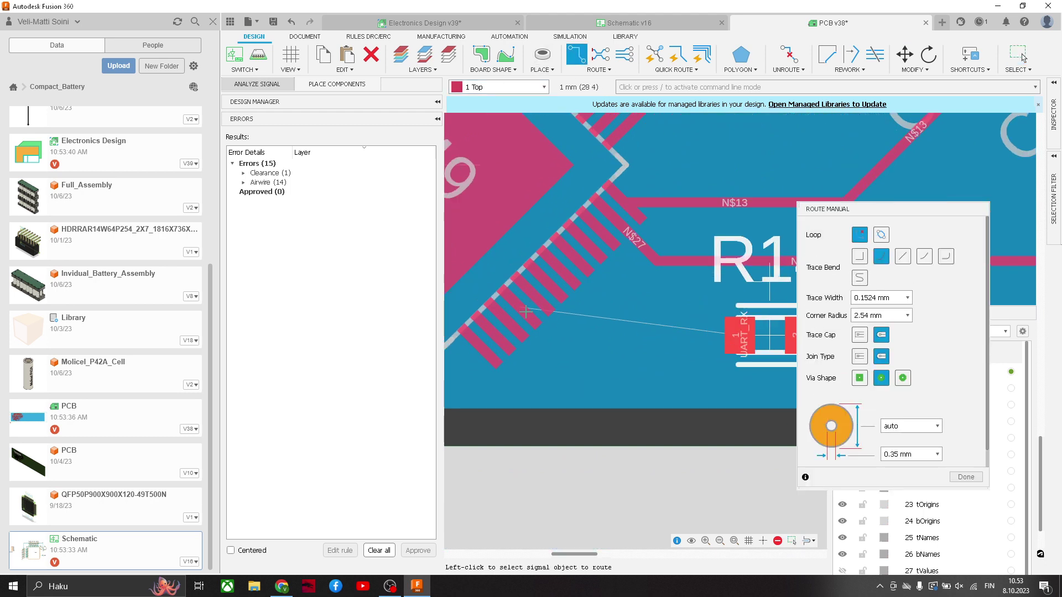
click(733, 339)
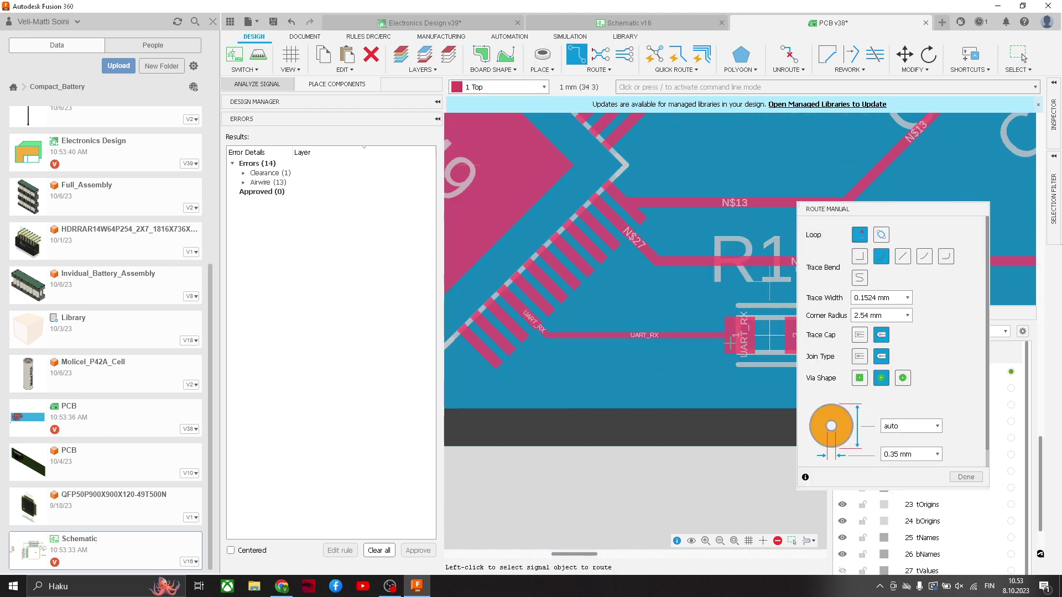
scroll(731, 346, down, 2)
scroll(729, 345, up, 2)
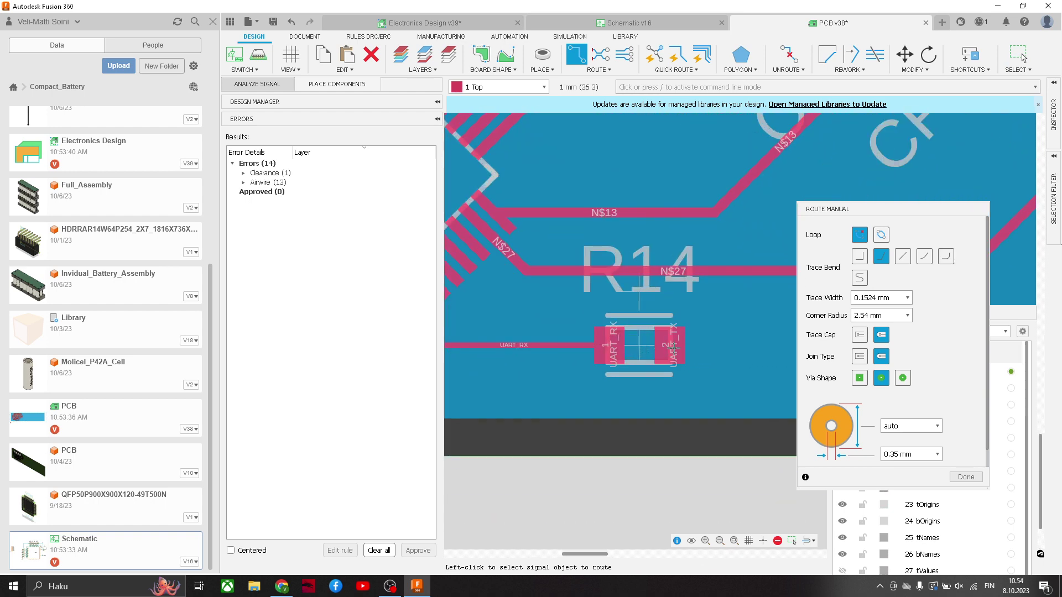
scroll(673, 346, up, 1)
scroll(672, 349, down, 2)
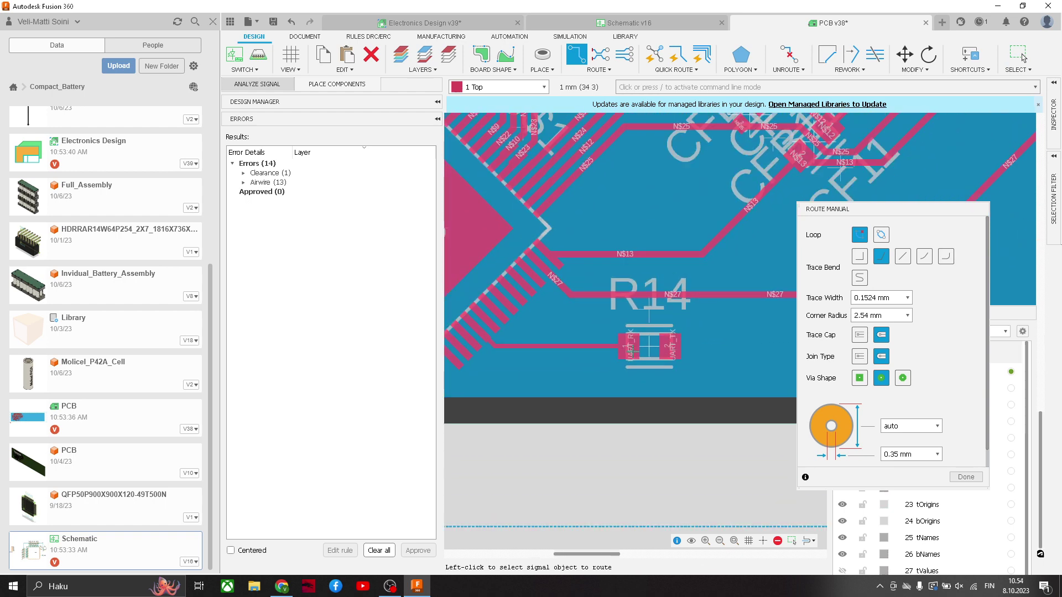
middle_drag(641, 346, 548, 339)
scroll(580, 341, up, 2)
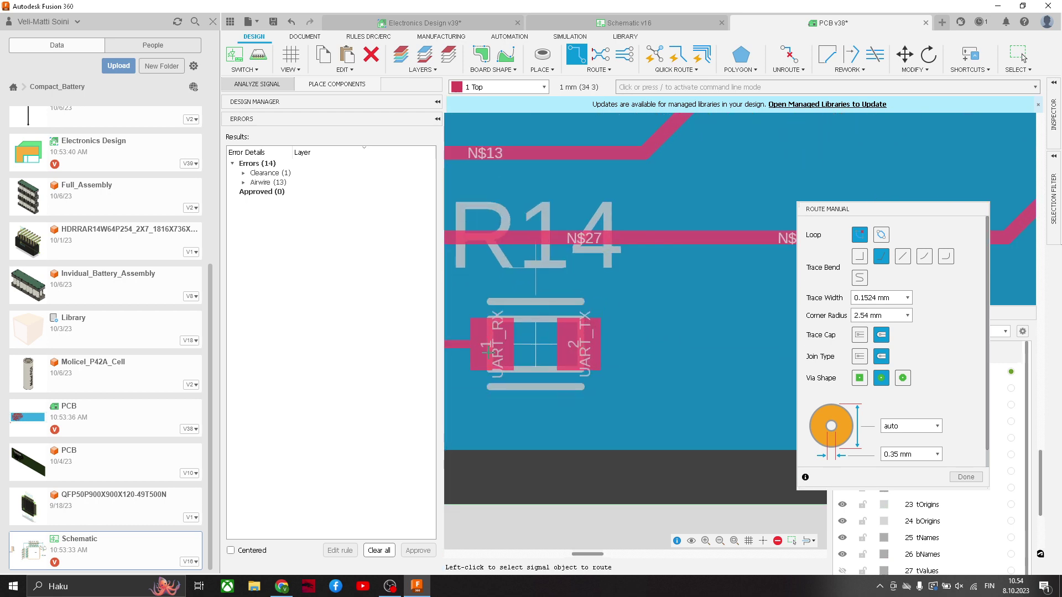
scroll(674, 391, down, 2)
mouse_move(662, 389)
middle_down()
mouse_move(653, 385)
mouse_move(681, 387)
middle_up()
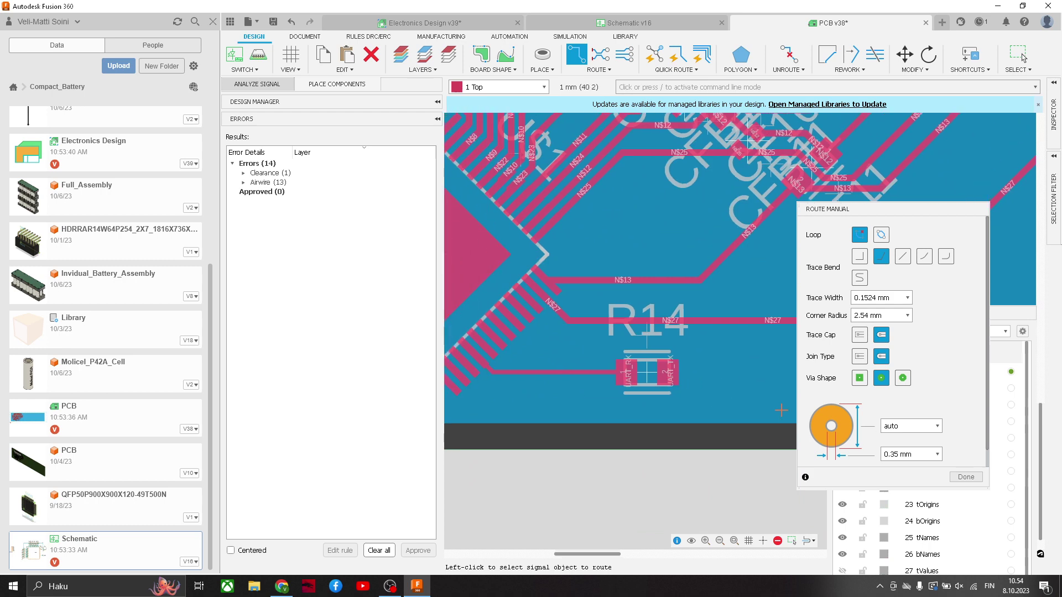
click(966, 477)
Step: Exit routing on the PCB and return to the schematic
scroll(679, 323, down, 2)
key(g)
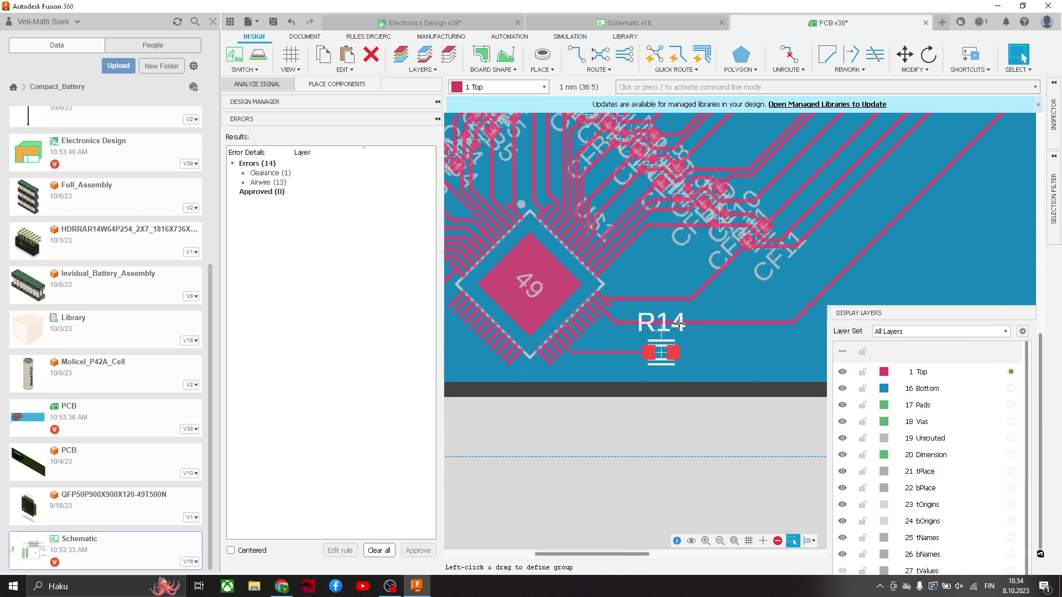
scroll(713, 284, down, 1)
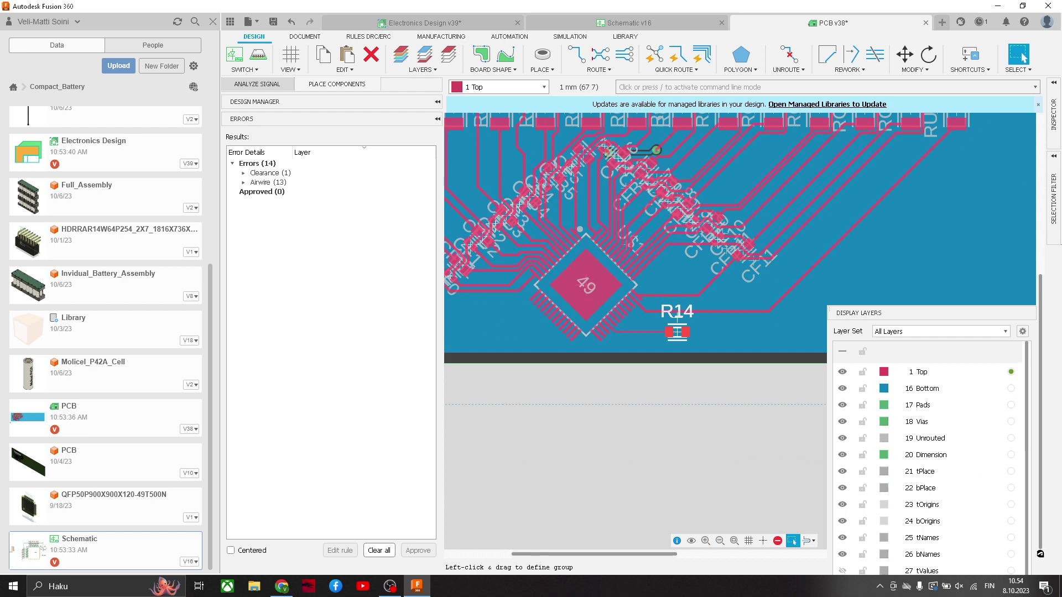
scroll(820, 117, down, 1)
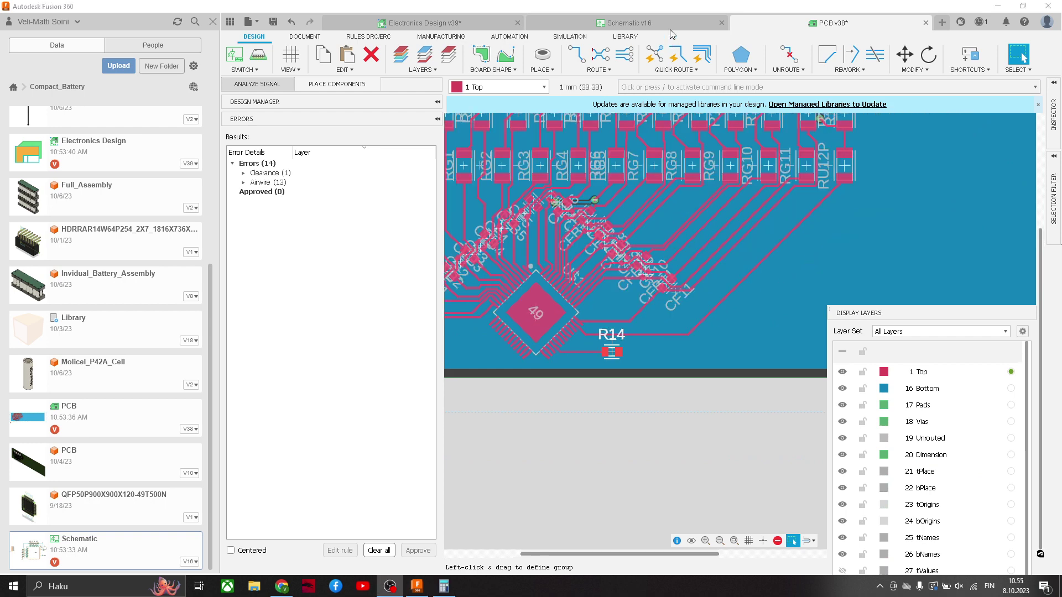
click(631, 24)
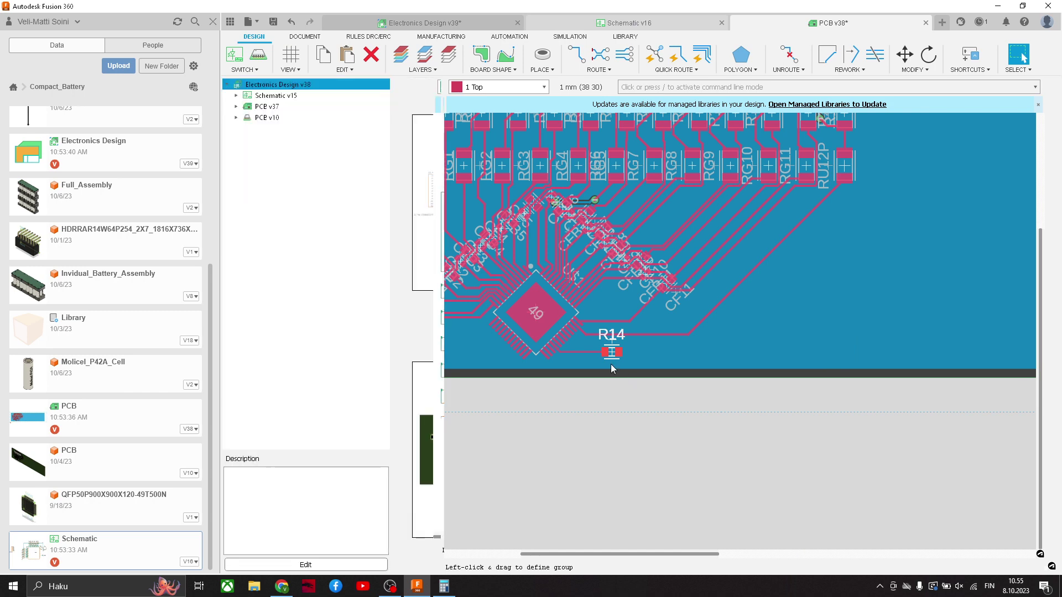
Step: Zoom in on the CHIP-0603 resistor R14 and delete it from the schematic
scroll(744, 387, up, 3)
scroll(719, 370, up, 3)
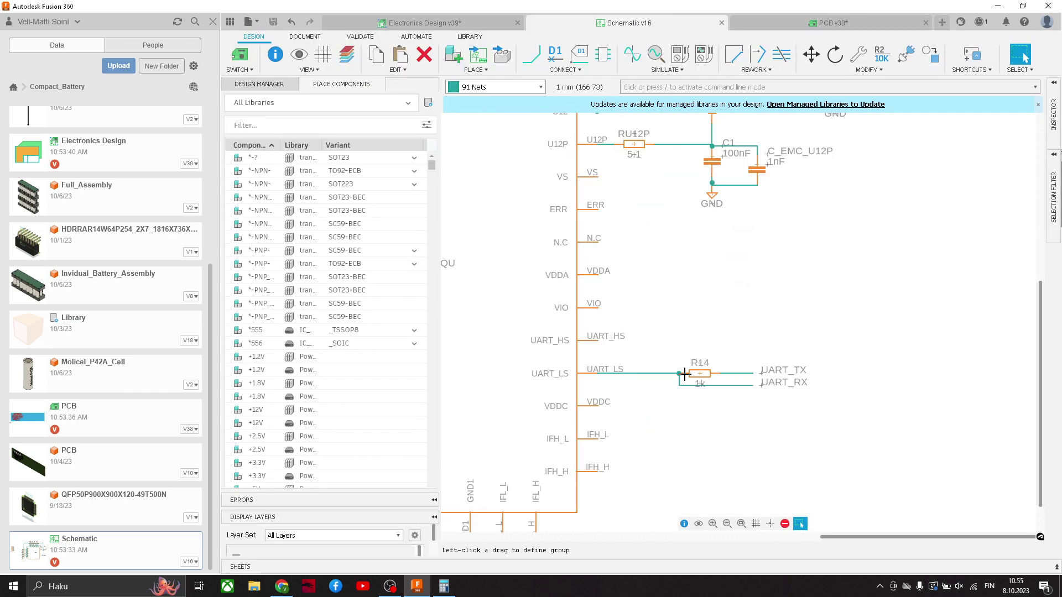
scroll(708, 365, up, 3)
click(665, 382)
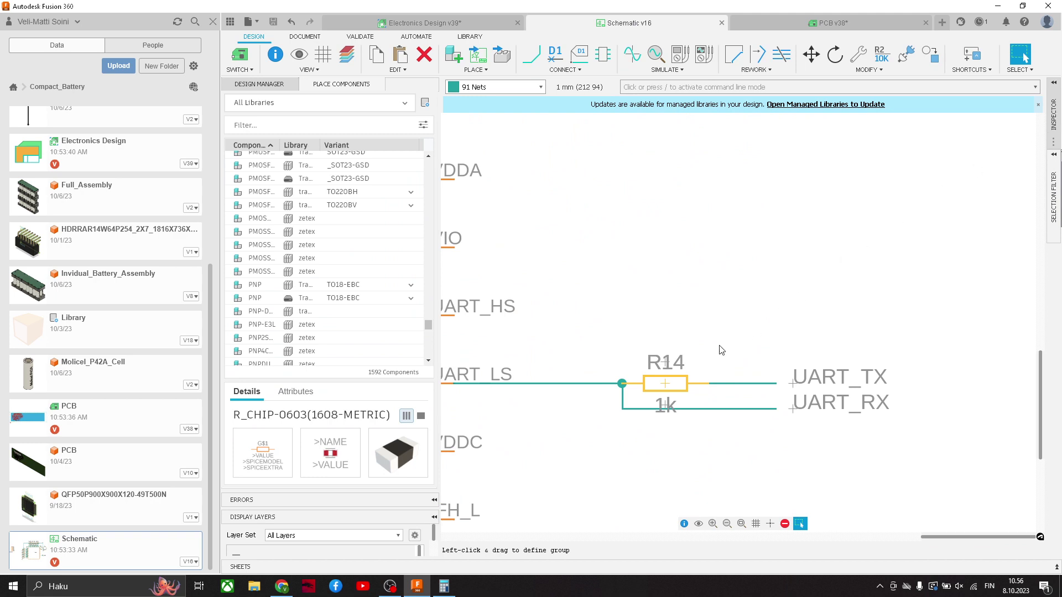
scroll(691, 340, up, 1)
scroll(696, 332, up, 1)
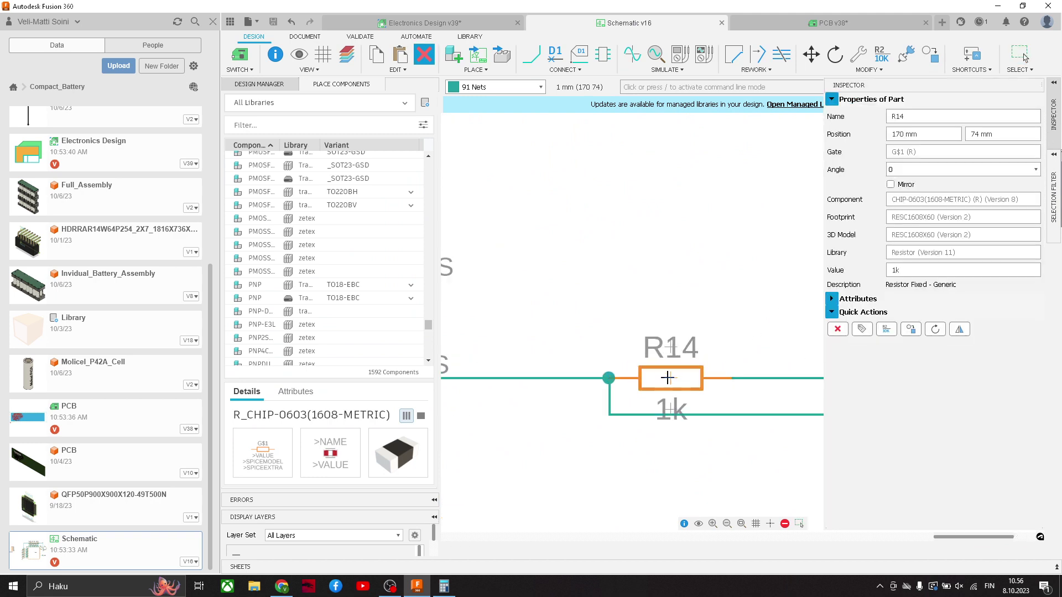
key(Delete)
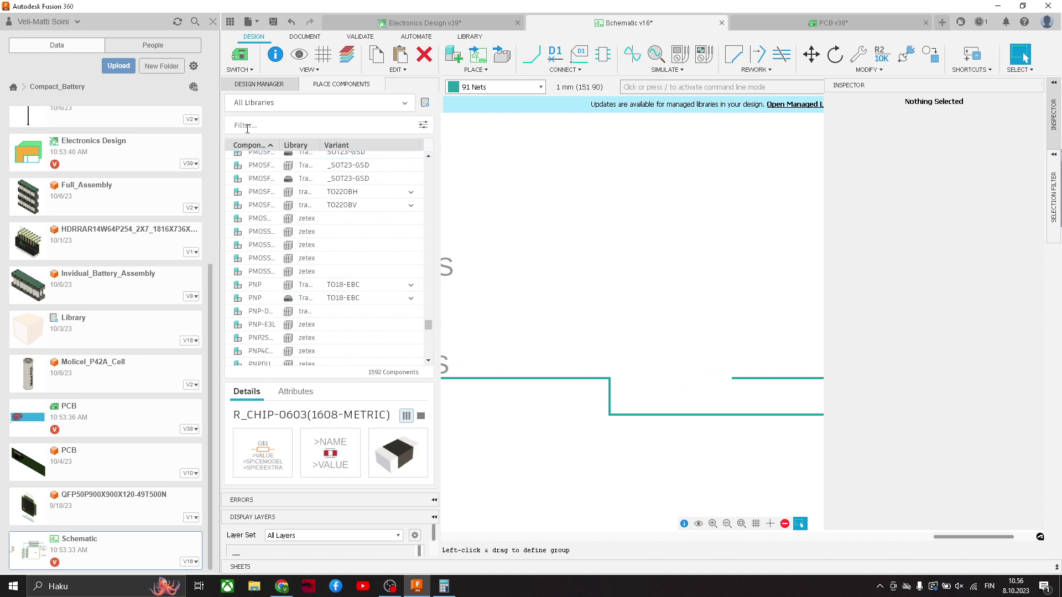
Step: Find the generic R resistor in the libraries and pick its CHIP-0402(1005-METRIC) variant
click(262, 109)
text(resis)
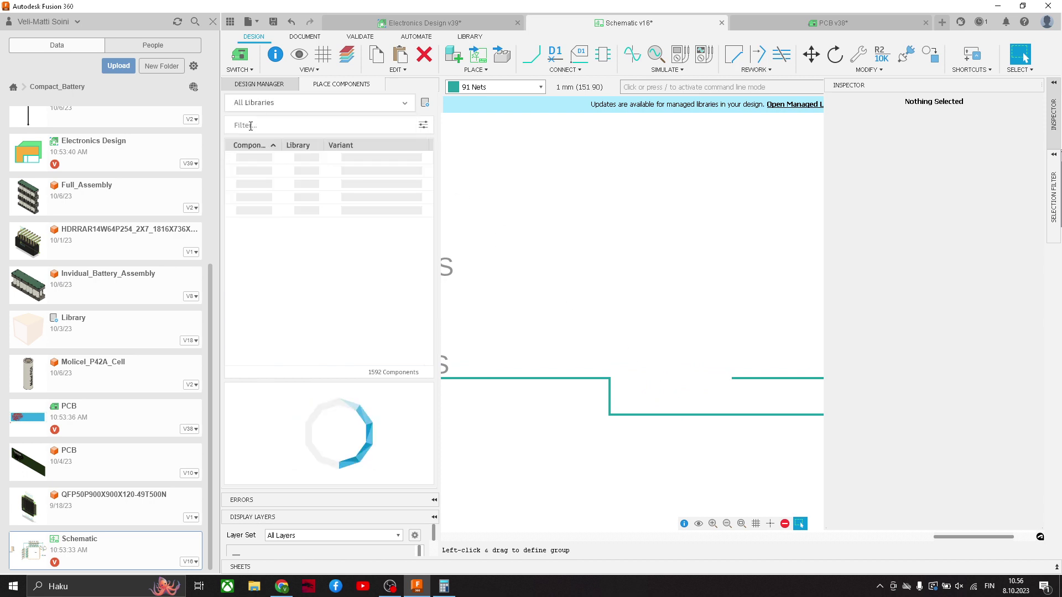
text(tor)
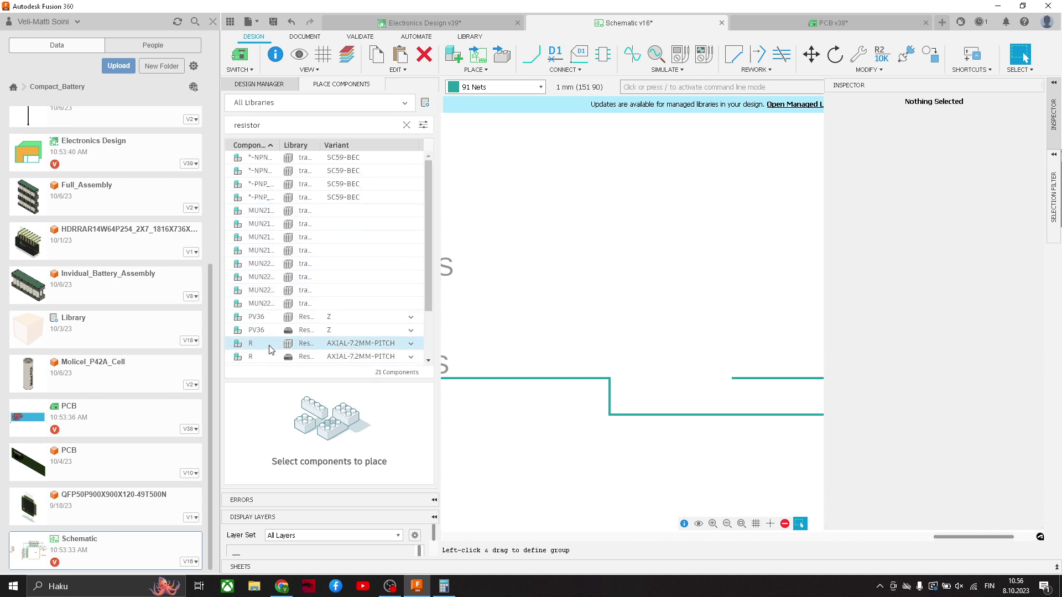
click(411, 345)
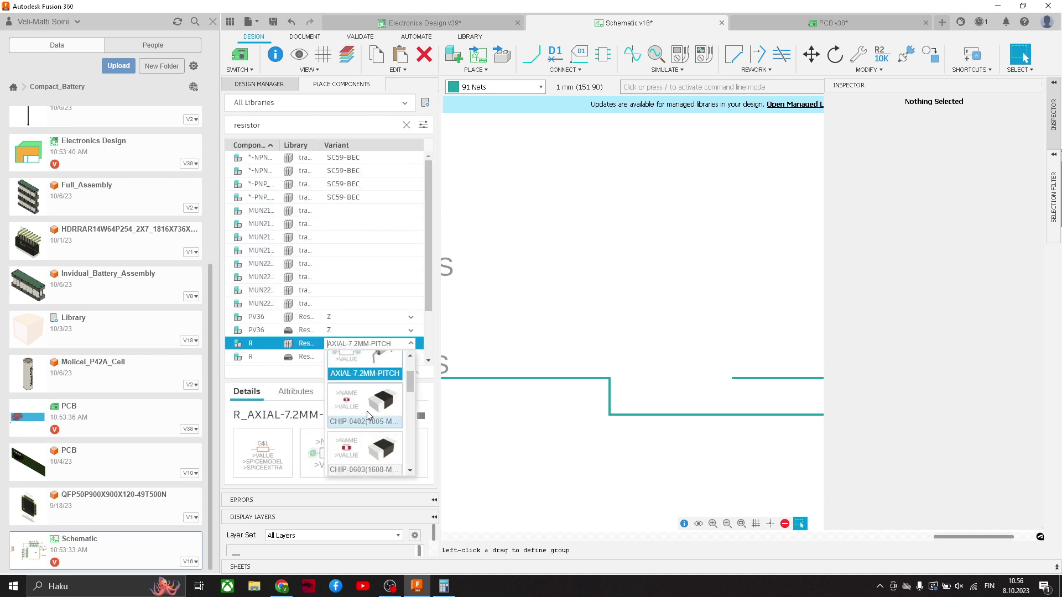
scroll(338, 411, up, 1)
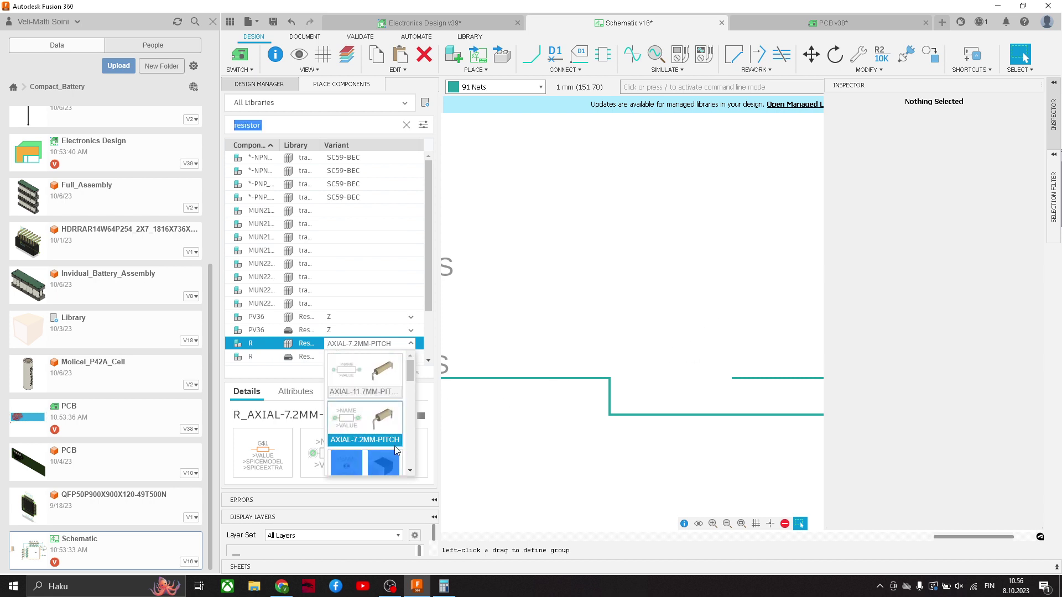
click(381, 463)
Step: Place R14 on the UART_LS wire and shift it slightly upward
drag(362, 346, 661, 374)
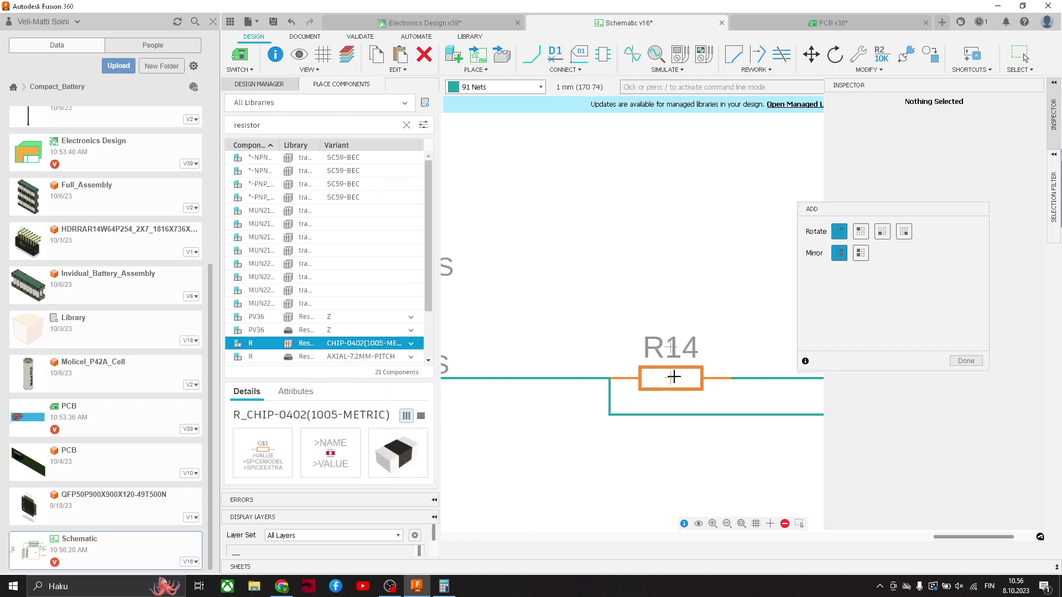
click(671, 377)
key(Escape)
middle_drag(704, 353, 551, 315)
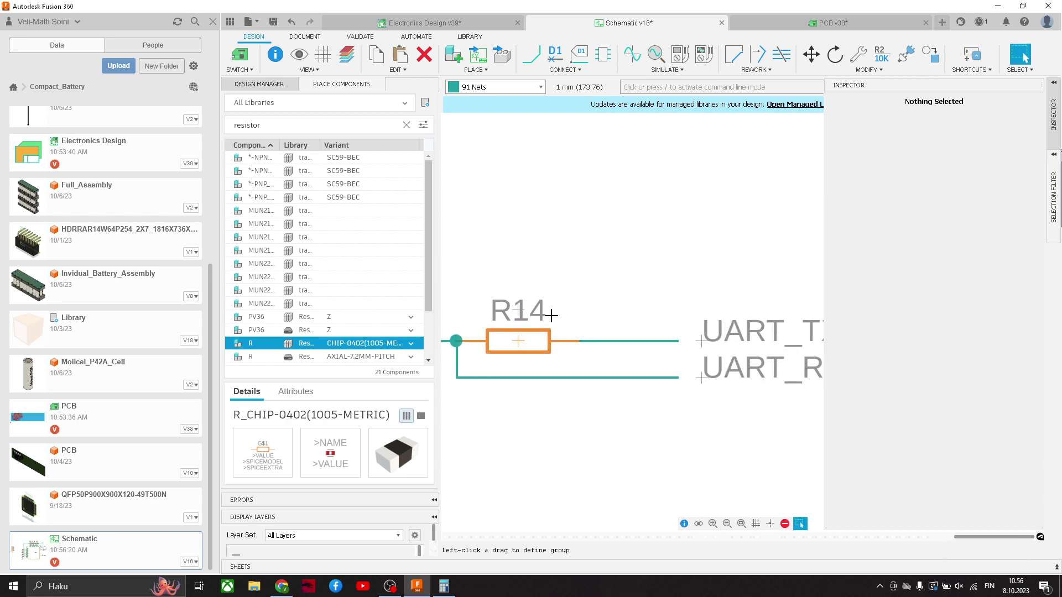
drag(521, 341, 521, 335)
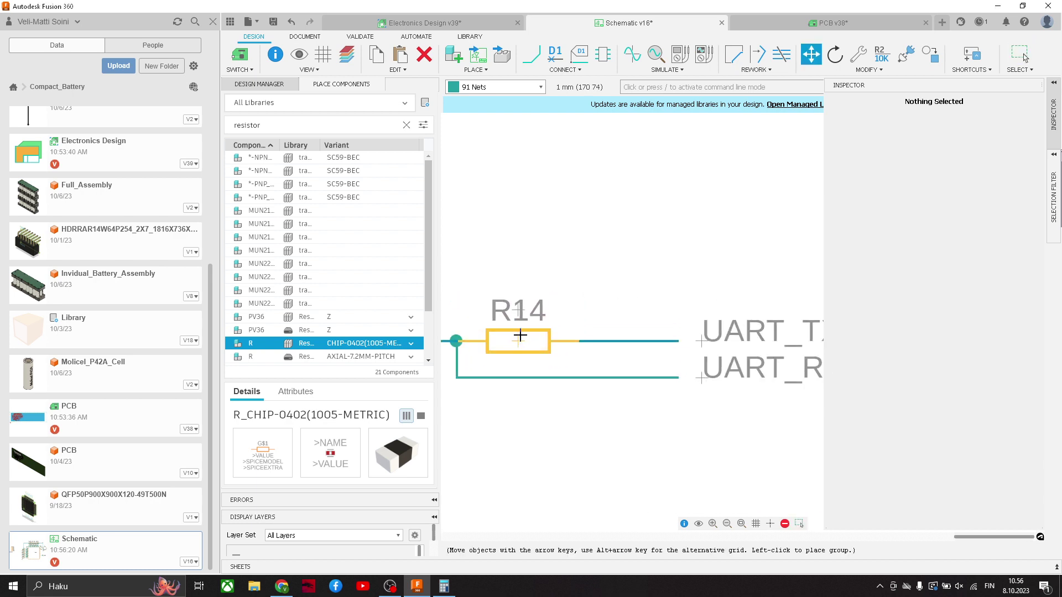
click(521, 335)
Step: Save the schematic as a new version
scroll(546, 305, down, 4)
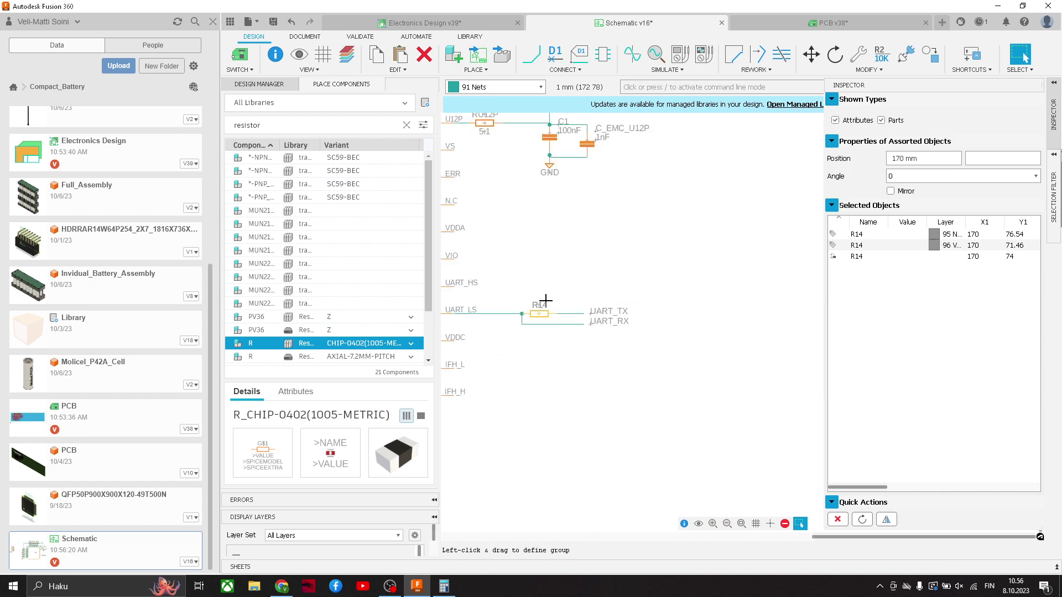
middle_drag(547, 306, 645, 298)
scroll(642, 302, up, 3)
key(ctrl+s)
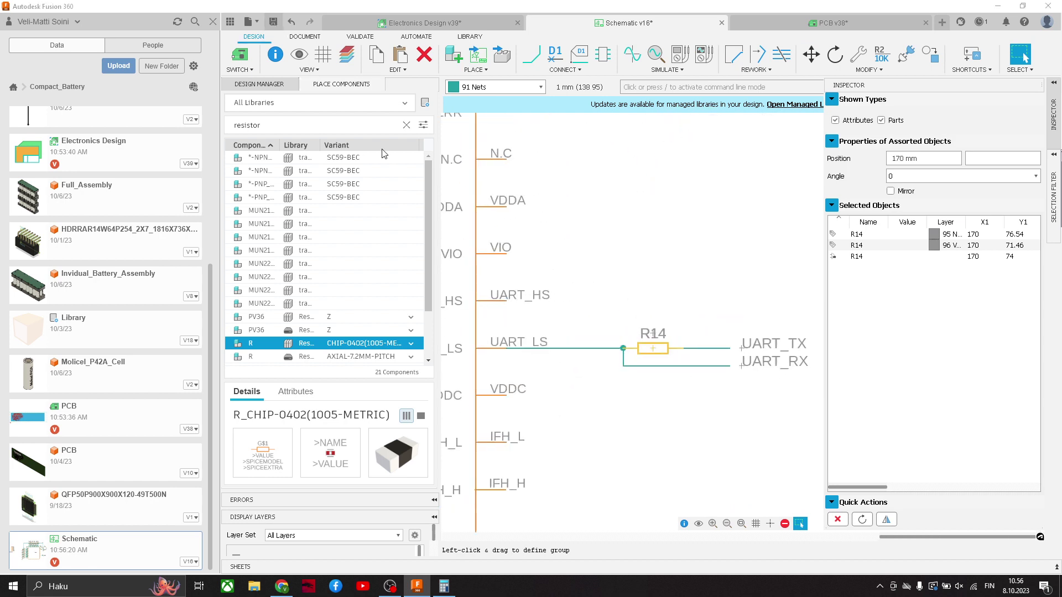
click(531, 310)
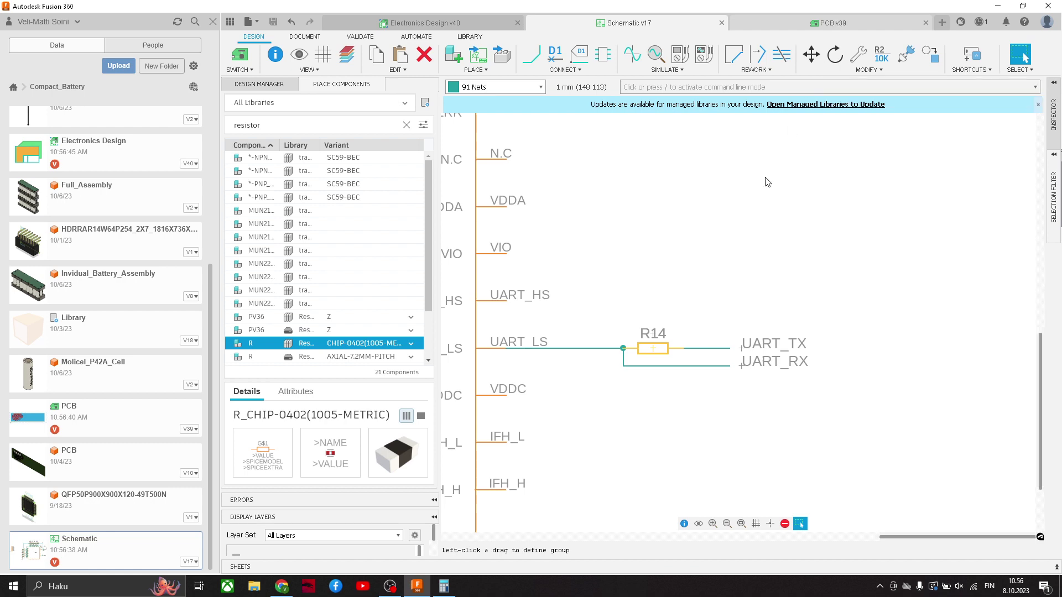
Step: Switch to the PCB v39 layout and zoom out to locate R14 off the board
key(ctrl+Tab)
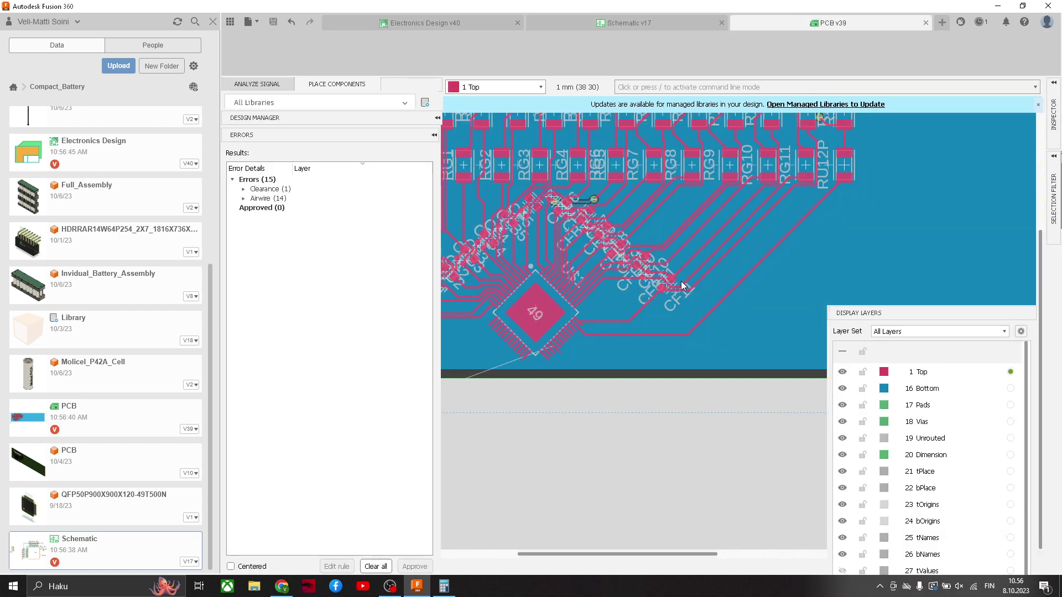
scroll(582, 351, down, 2)
scroll(553, 360, down, 3)
scroll(592, 352, up, 4)
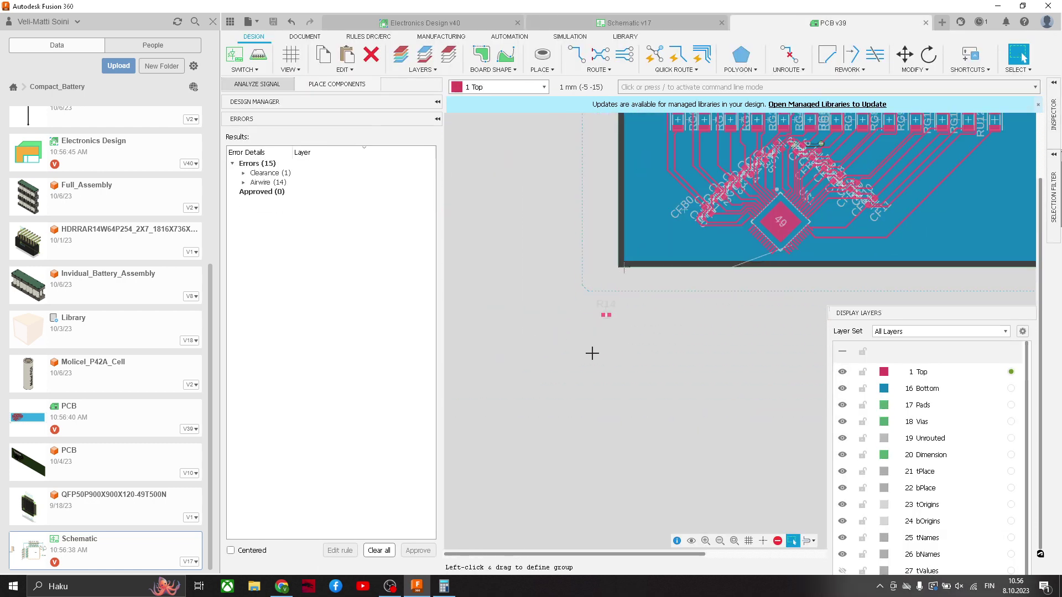
scroll(631, 298, up, 2)
scroll(609, 310, up, 1)
Step: Move R14 onto the board below the TLE9012 chip and nudge it right
drag(562, 323, 984, 199)
middle_drag(919, 234, 559, 306)
scroll(559, 306, up, 2)
middle_drag(624, 273, 669, 397)
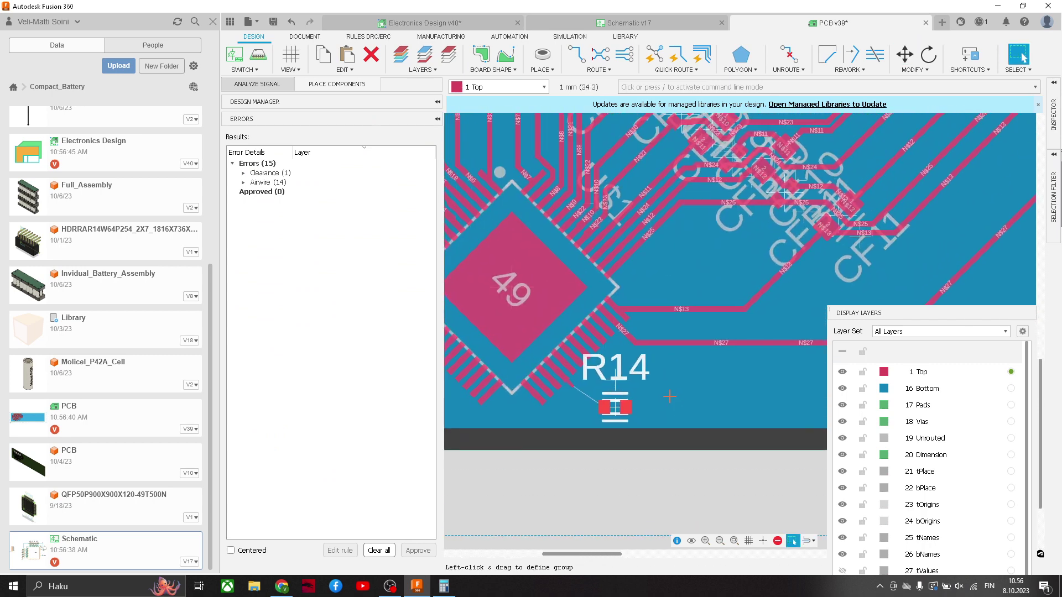
mouse_move(612, 408)
mouse_down()
mouse_move(658, 408)
mouse_move(660, 386)
mouse_up()
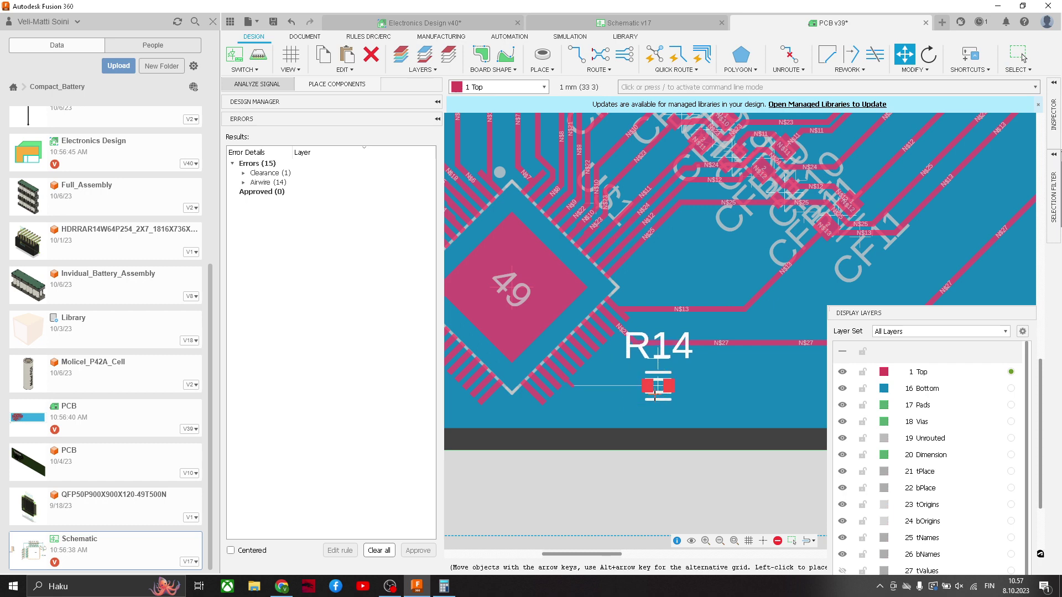
Step: Connect the UART_RX airwire to R14 pad 1 with a manual route
click(574, 66)
scroll(566, 373, up, 3)
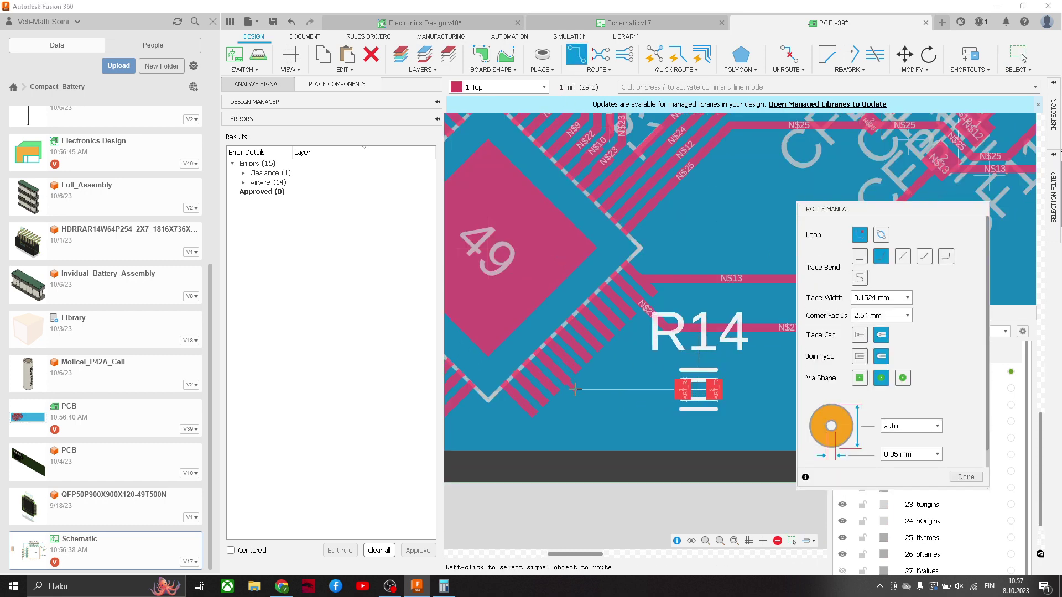
scroll(569, 381, up, 1)
click(703, 391)
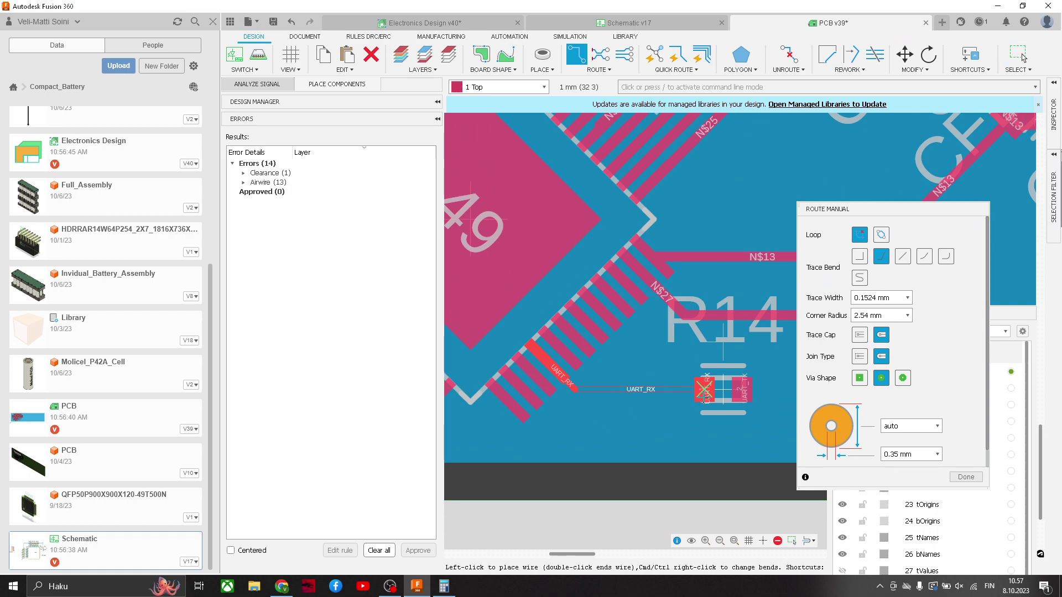
scroll(618, 429, down, 6)
middle_drag(740, 415, 669, 387)
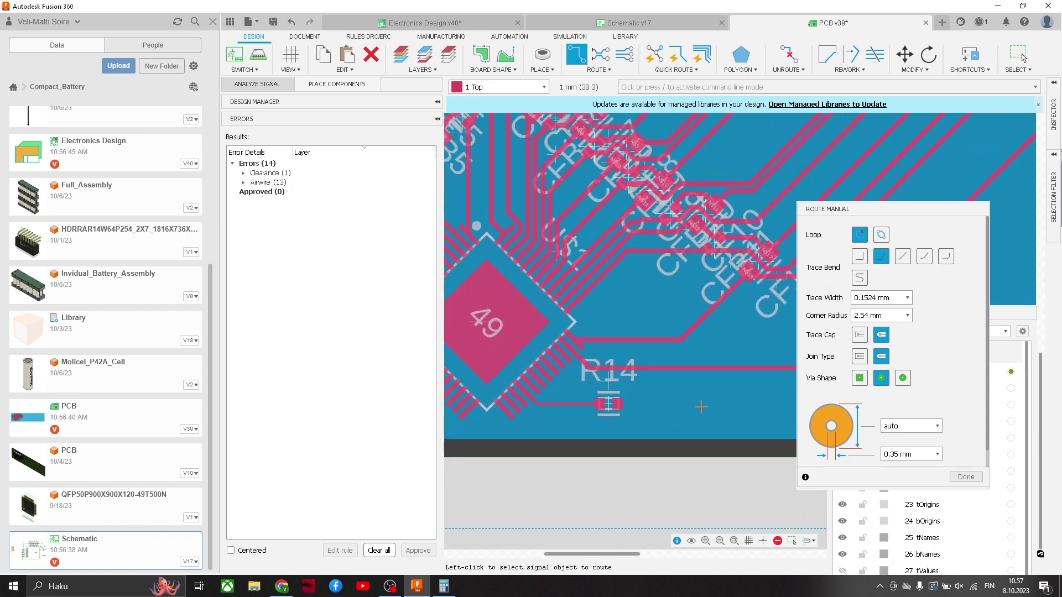
scroll(733, 419, down, 4)
key(Escape)
scroll(732, 419, down, 2)
scroll(702, 418, up, 3)
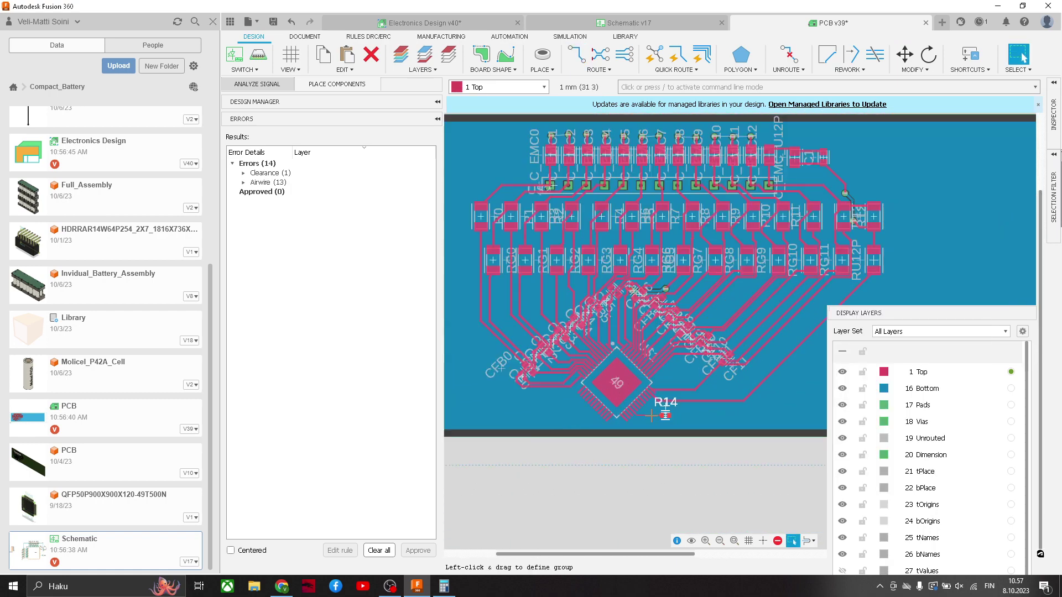
scroll(702, 418, up, 5)
scroll(671, 412, down, 1)
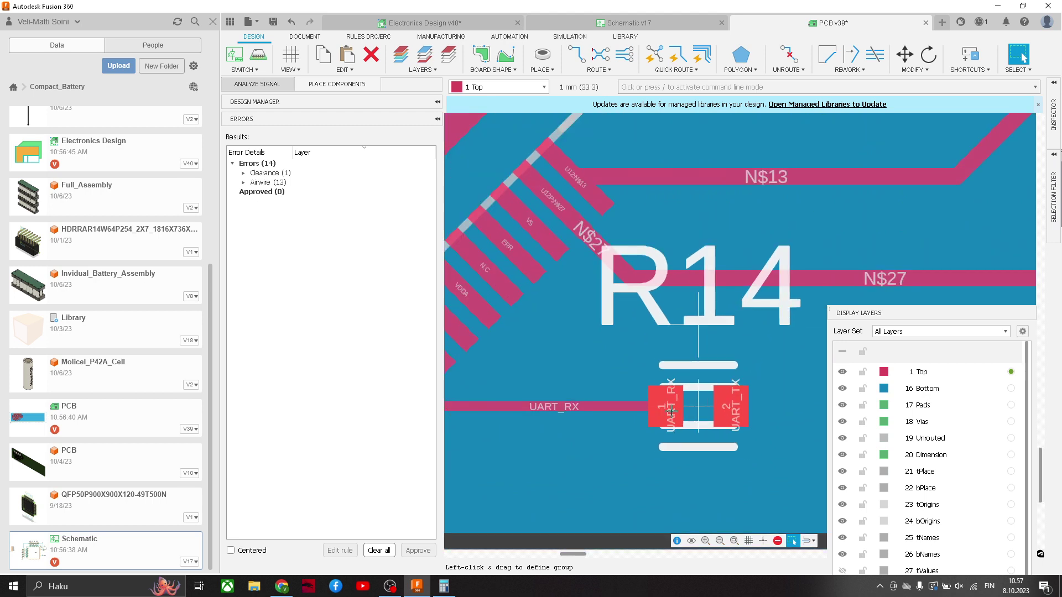
scroll(760, 410, down, 2)
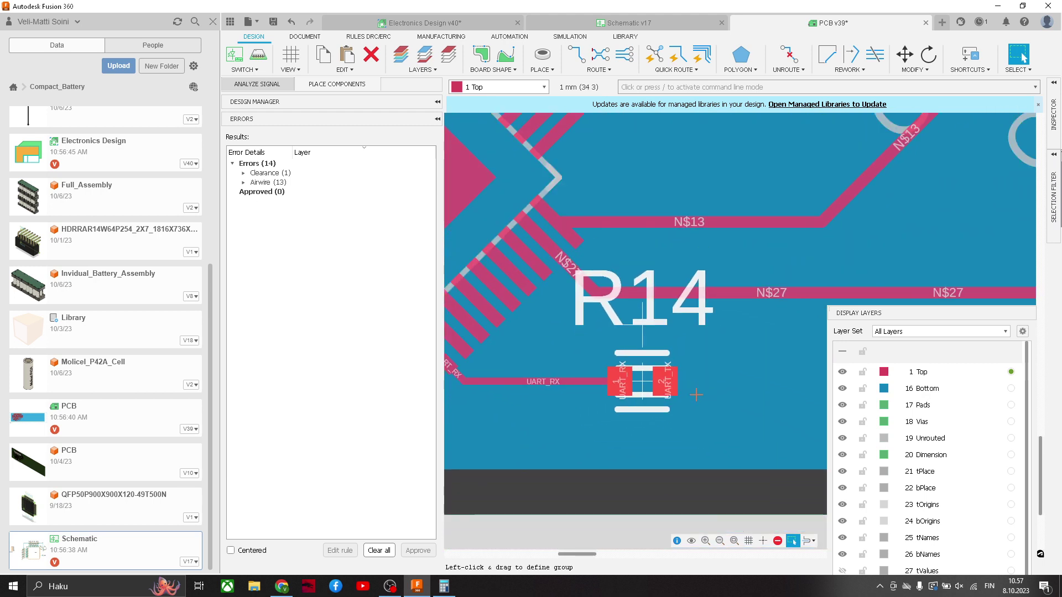
Step: Route a UART_RX trace out from R14 pad 1 with one bend
click(576, 55)
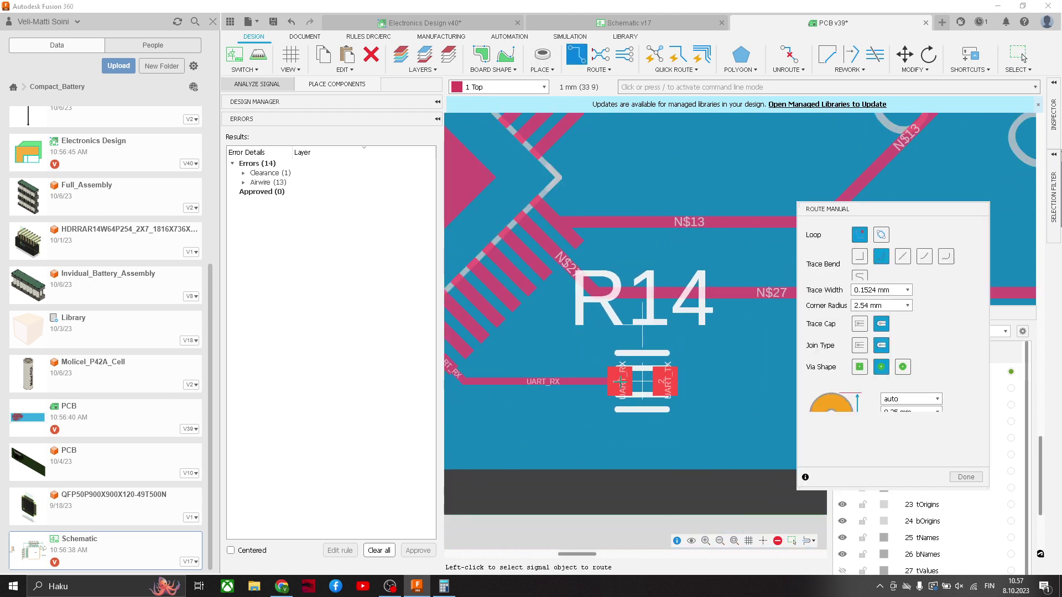
click(630, 424)
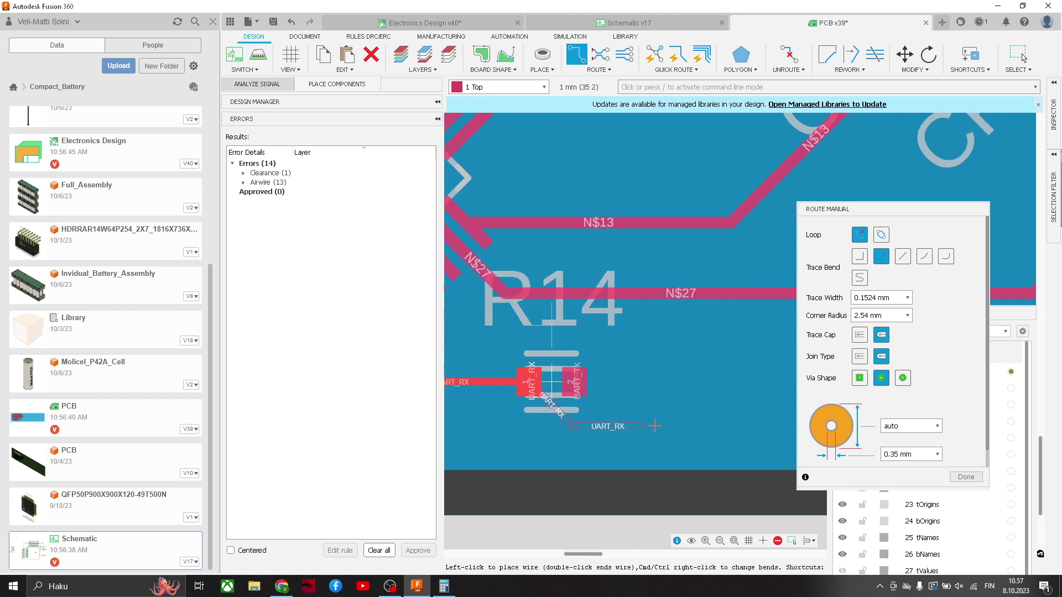
click(697, 425)
double_click(688, 426)
Step: Route a short UART_TX trace out from R14 pad 2 and exit routing
click(577, 381)
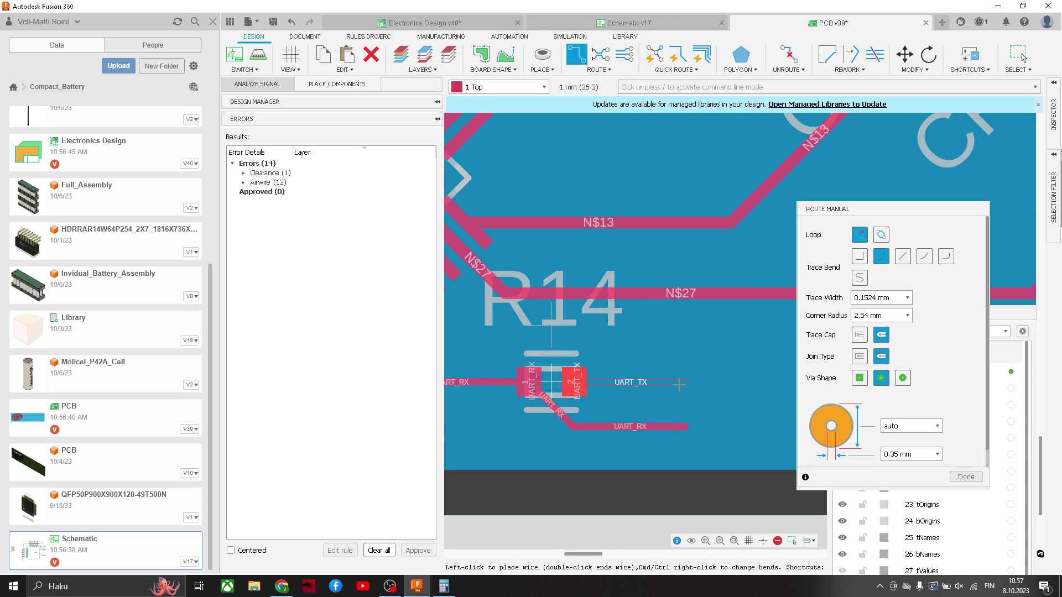
double_click(685, 382)
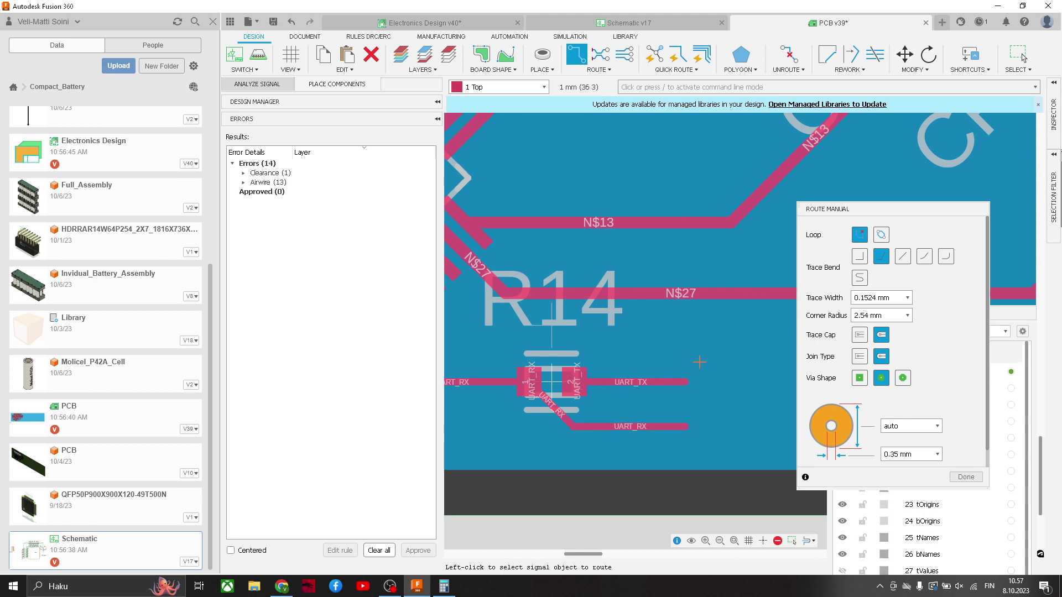
key(Escape)
scroll(636, 390, down, 1)
scroll(635, 389, up, 1)
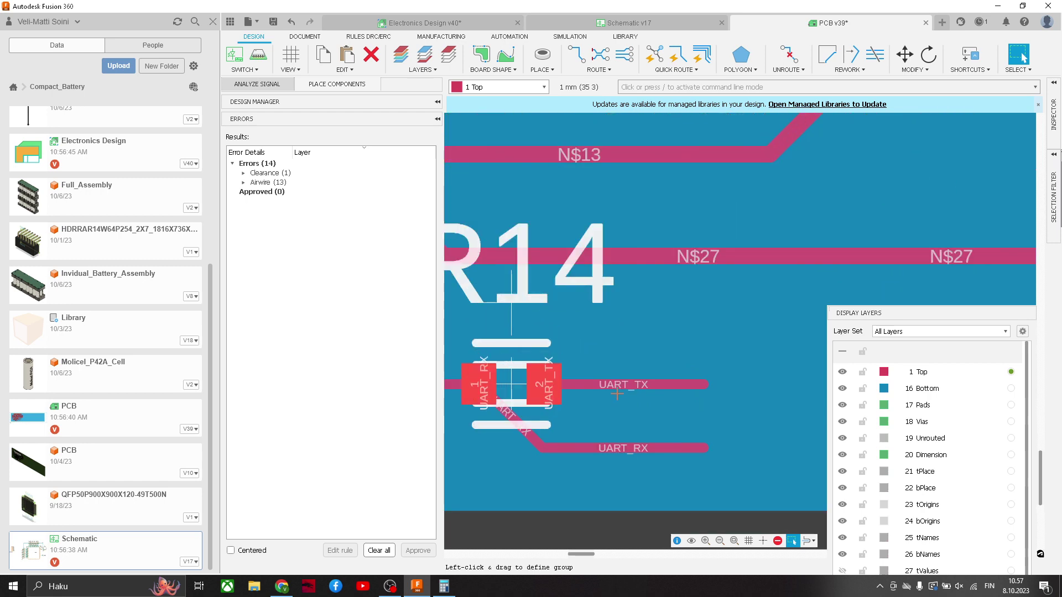
scroll(644, 395, up, 1)
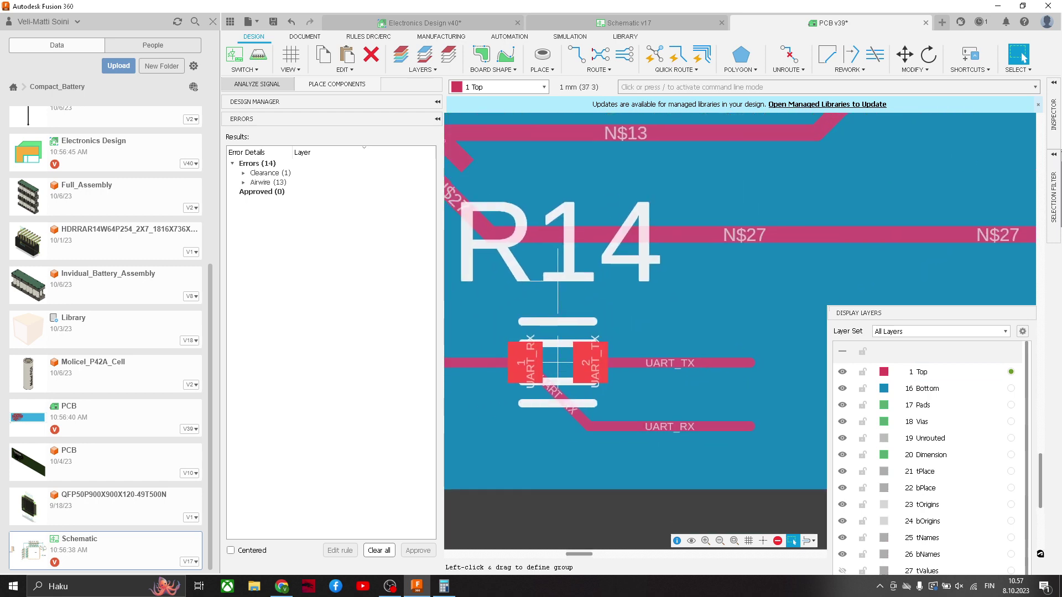